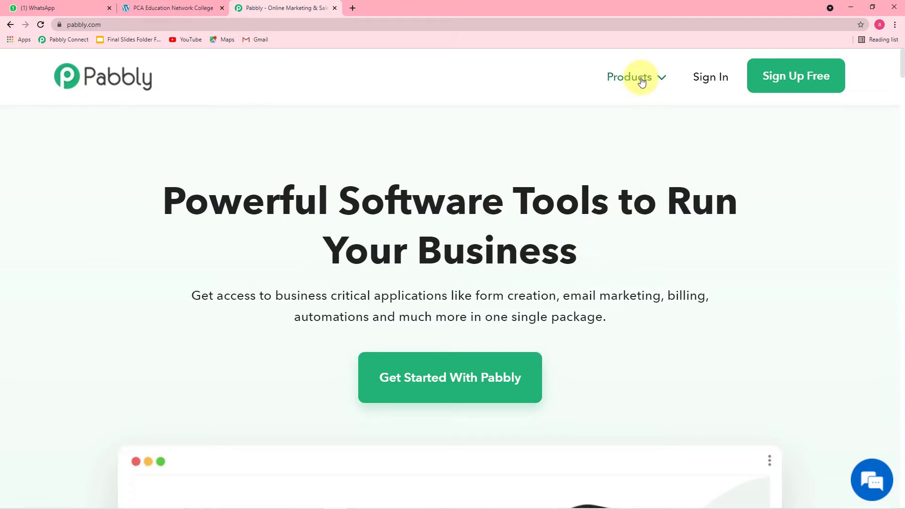
Go to the Pabbly Connect product page, sign in to the Pabbly account and open the Pabbly Connect dashboard.
{"action": "mouse_move", "coordinate": [641, 81]}
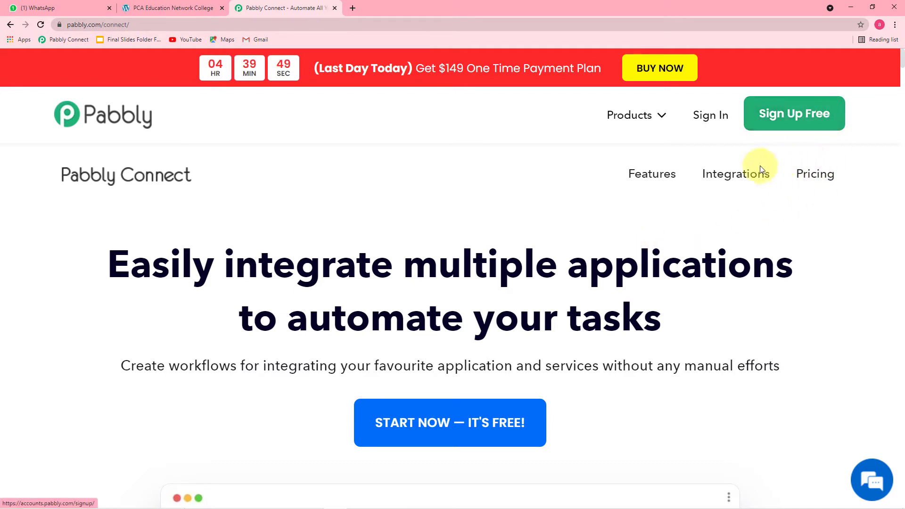
{"action": "left_click", "coordinate": [711, 116]}
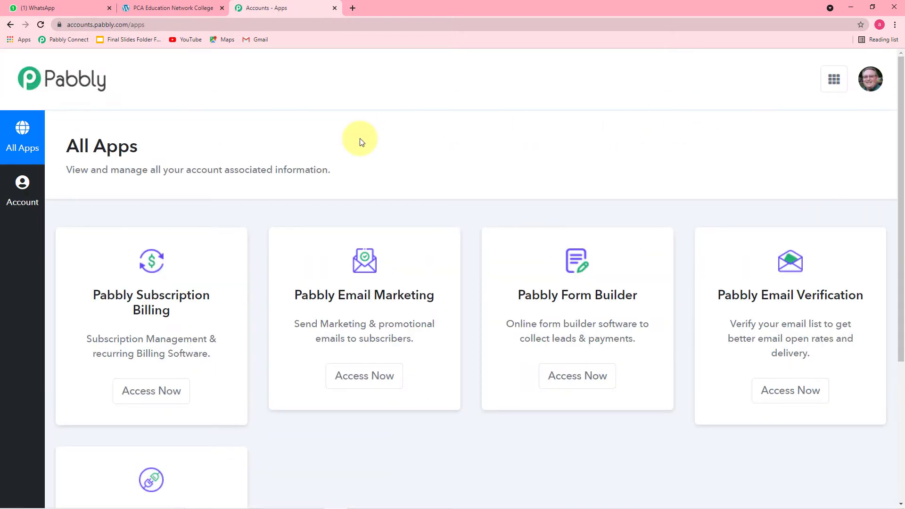
{"action": "scroll", "coordinate": [361, 141], "scroll_direction": "down", "scroll_amount": 5}
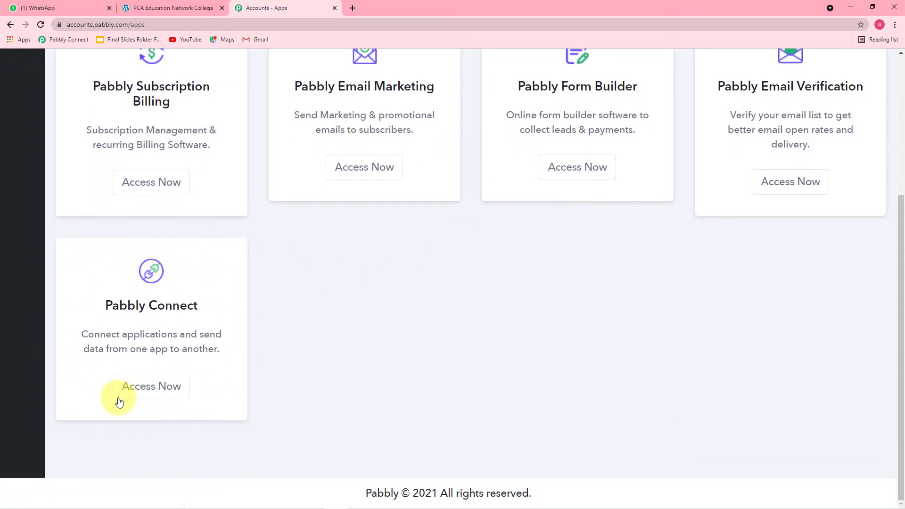
{"action": "left_click", "coordinate": [155, 389]}
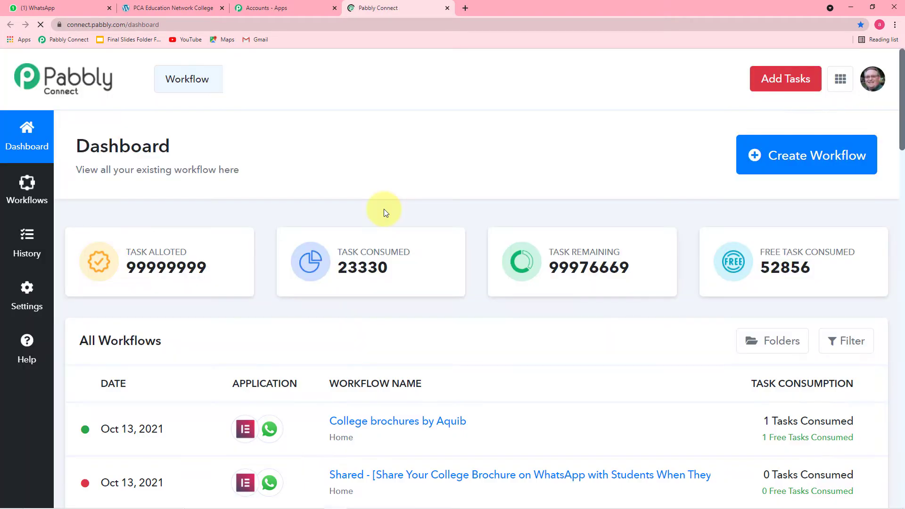
Create a new workflow named "College Brochures from Elementor forms to WhatsApp".
{"action": "scroll", "coordinate": [383, 209], "scroll_direction": "down", "scroll_amount": 1}
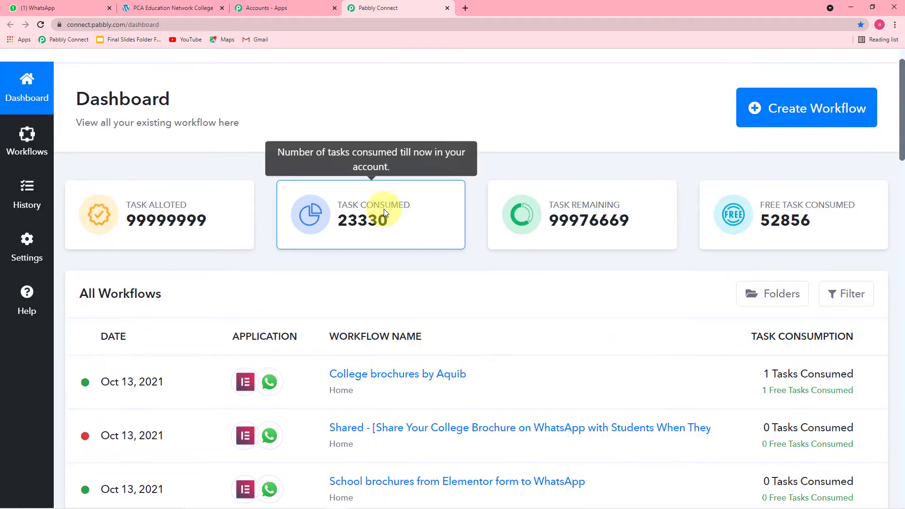
{"action": "scroll", "coordinate": [389, 202], "scroll_direction": "down", "scroll_amount": 2}
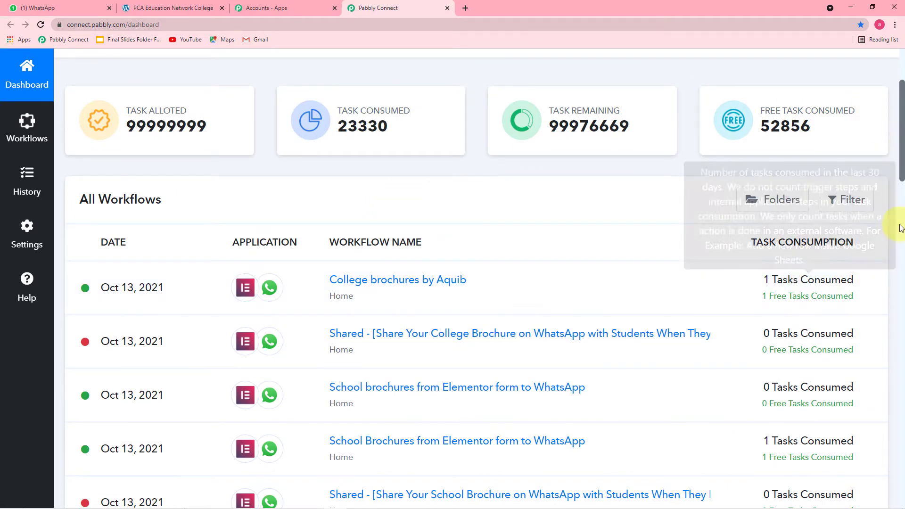
{"action": "scroll", "coordinate": [743, 252], "scroll_direction": "down", "scroll_amount": 8}
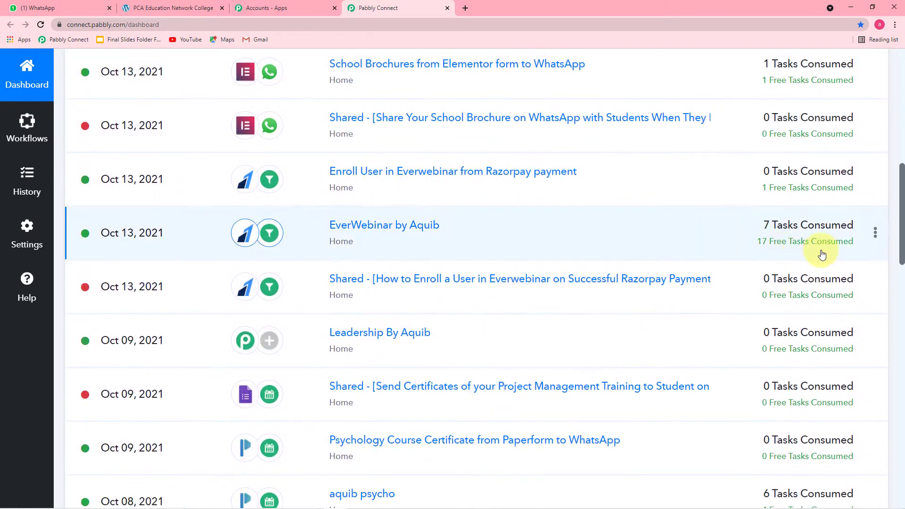
{"action": "scroll", "coordinate": [566, 178], "scroll_direction": "down", "scroll_amount": 6}
{"action": "scroll", "coordinate": [562, 182], "scroll_direction": "up", "scroll_amount": 4}
{"action": "scroll", "coordinate": [562, 182], "scroll_direction": "up", "scroll_amount": 13}
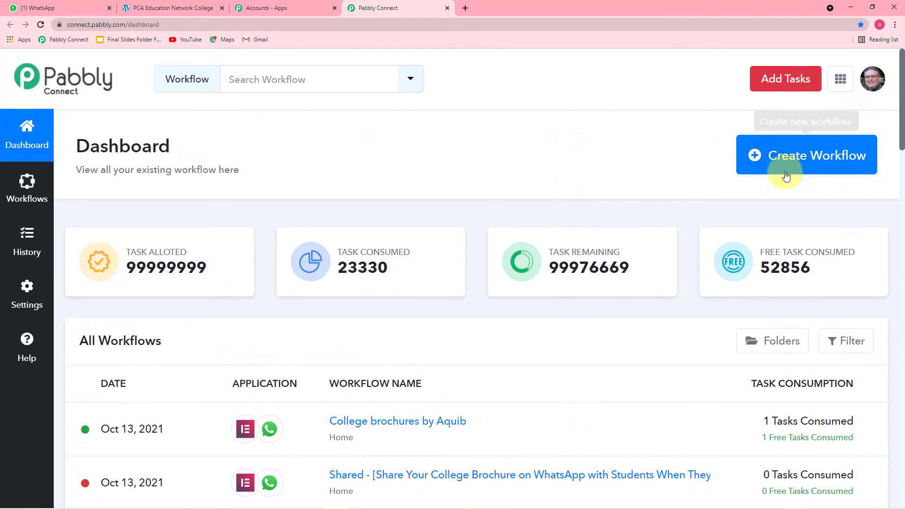
{"action": "left_click", "coordinate": [837, 167]}
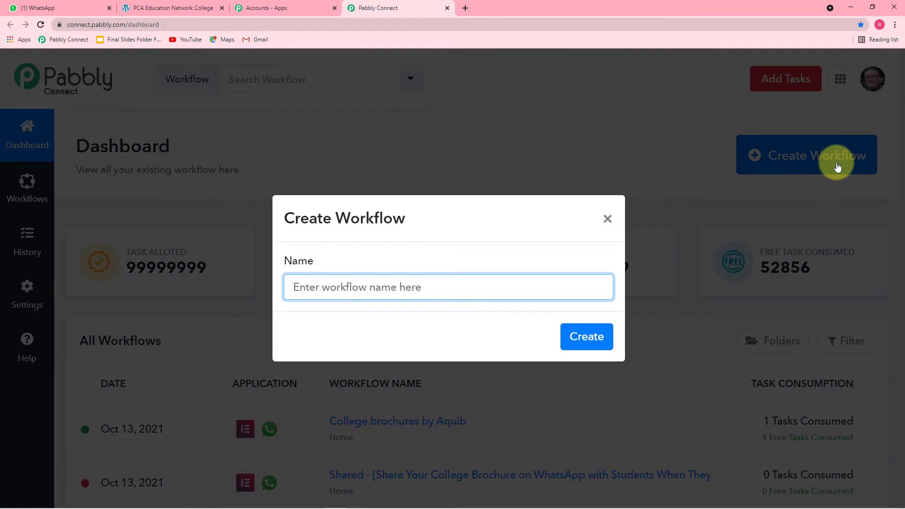
{"action": "type", "text": "College Brochures from Elementor forms to WhatsApp"}
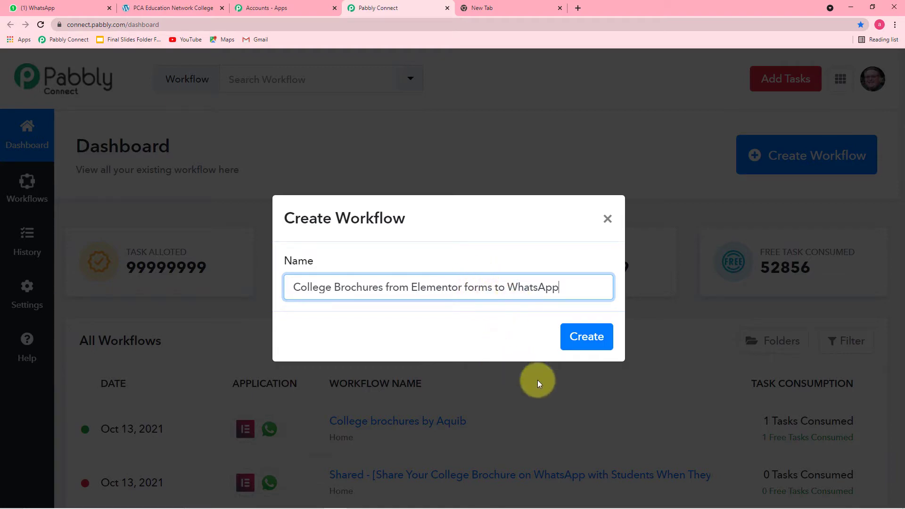
{"action": "left_click", "coordinate": [572, 347]}
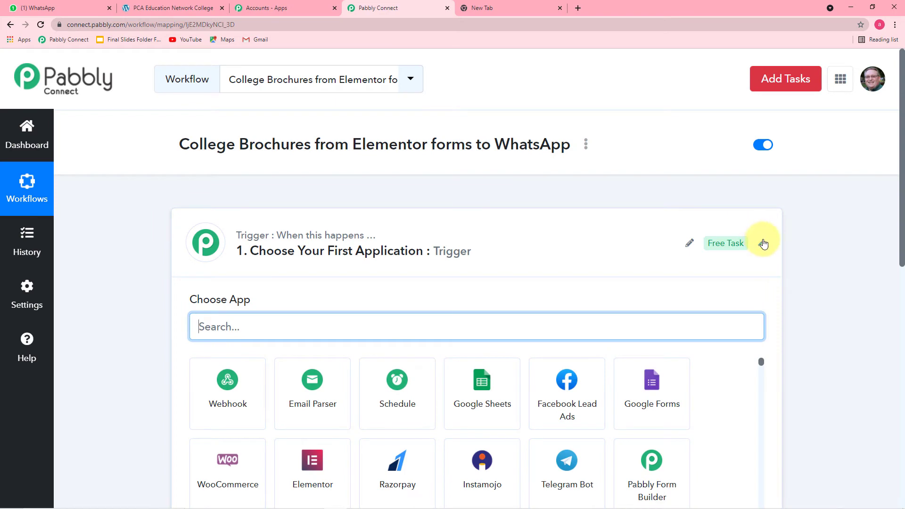
Set the workflow's trigger application to Elementor with New Form Submission as the trigger event.
{"action": "left_click", "coordinate": [766, 245]}
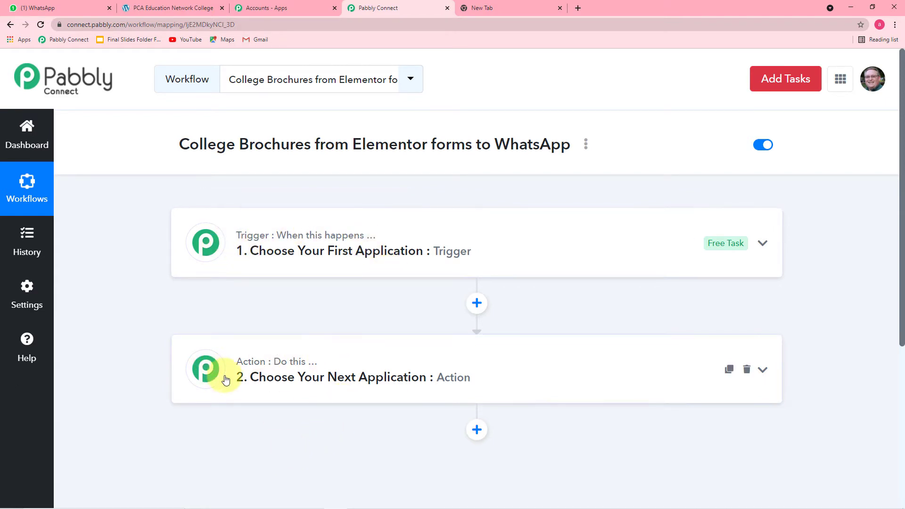
{"action": "mouse_move", "coordinate": [314, 369]}
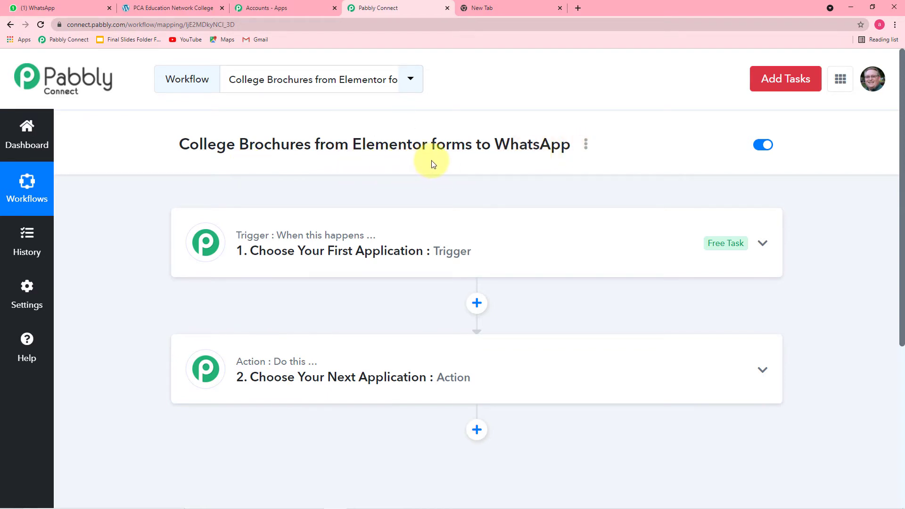
{"action": "left_click", "coordinate": [296, 238]}
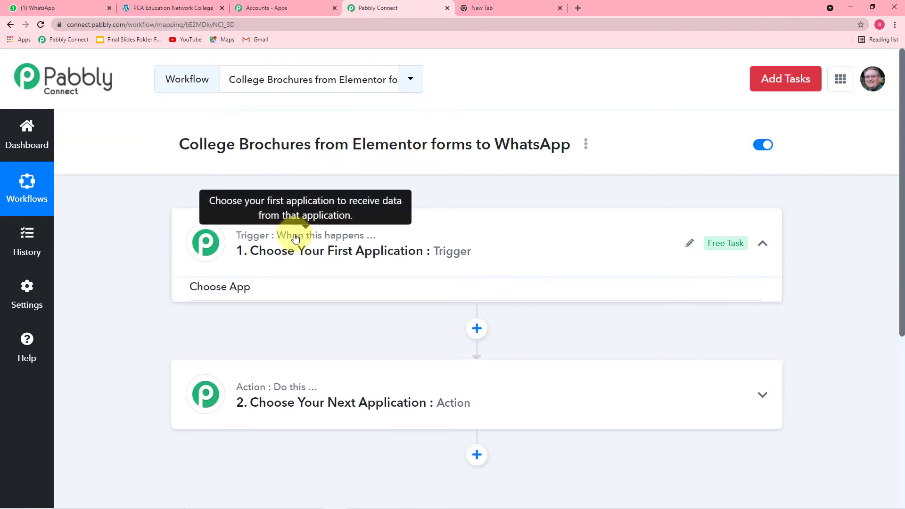
{"action": "scroll", "coordinate": [296, 238], "scroll_direction": "down", "scroll_amount": 2}
{"action": "left_click", "coordinate": [304, 235]}
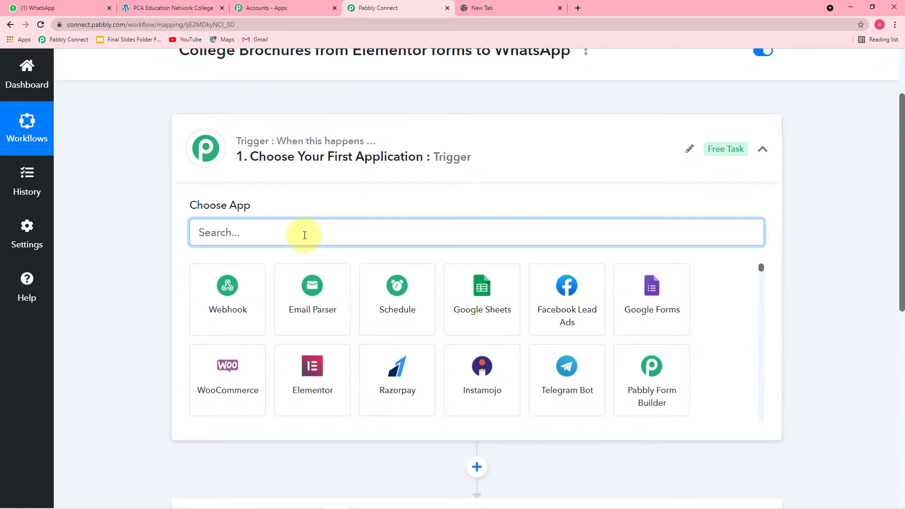
{"action": "type", "text": "ele"}
{"action": "left_click", "coordinate": [228, 278]}
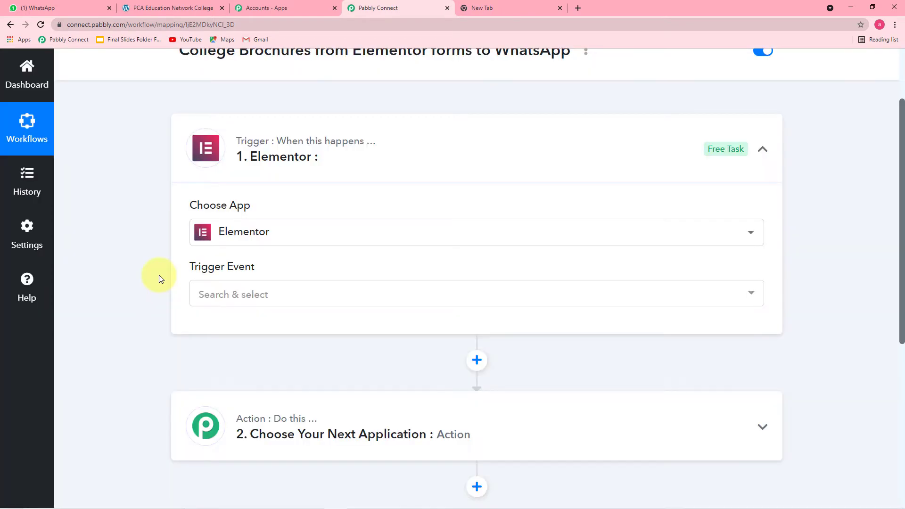
{"action": "scroll", "coordinate": [159, 278], "scroll_direction": "down", "scroll_amount": 2}
{"action": "left_click", "coordinate": [283, 199]}
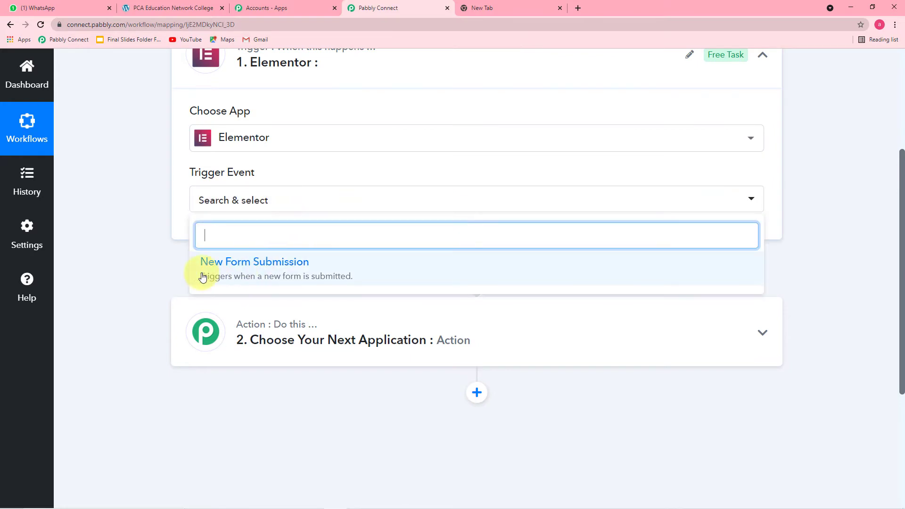
{"action": "left_click", "coordinate": [333, 270]}
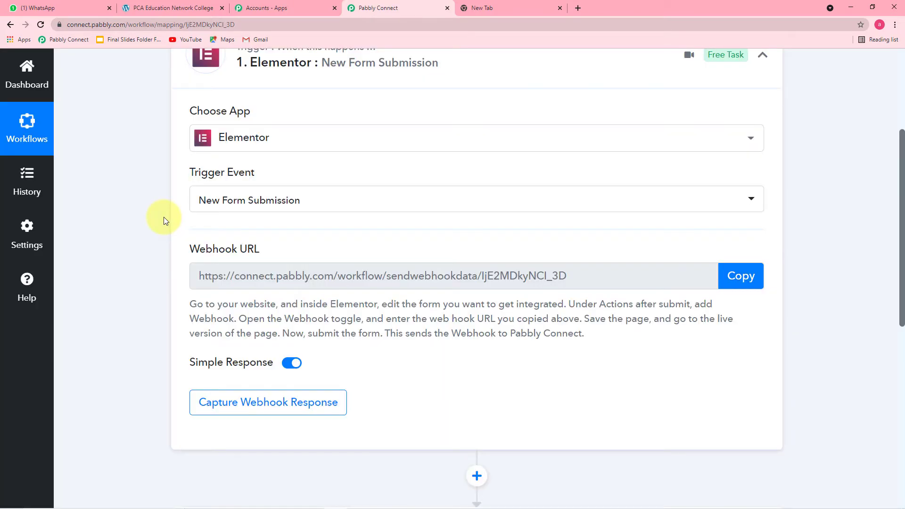
Copy the Elementor trigger's webhook URL and start capturing the webhook response.
{"action": "scroll", "coordinate": [163, 217], "scroll_direction": "down", "scroll_amount": 1}
{"action": "left_click", "coordinate": [737, 233]}
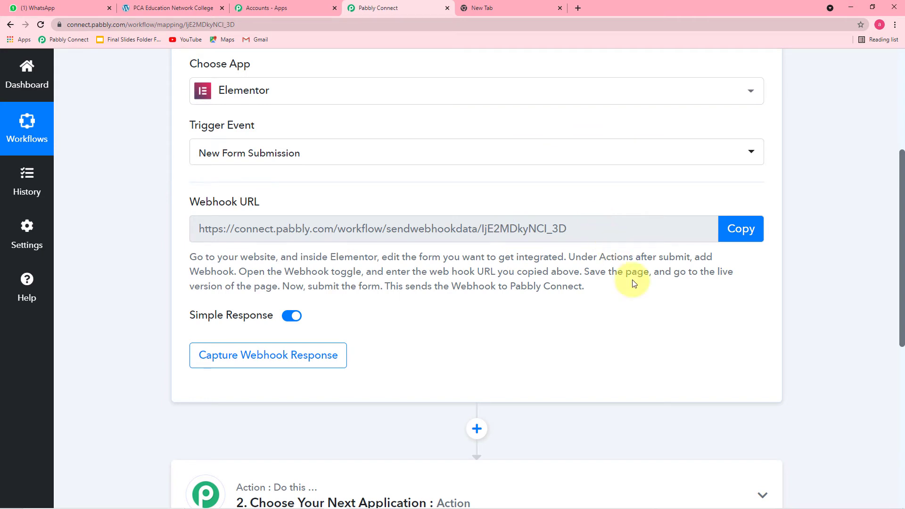
{"action": "left_click", "coordinate": [722, 238]}
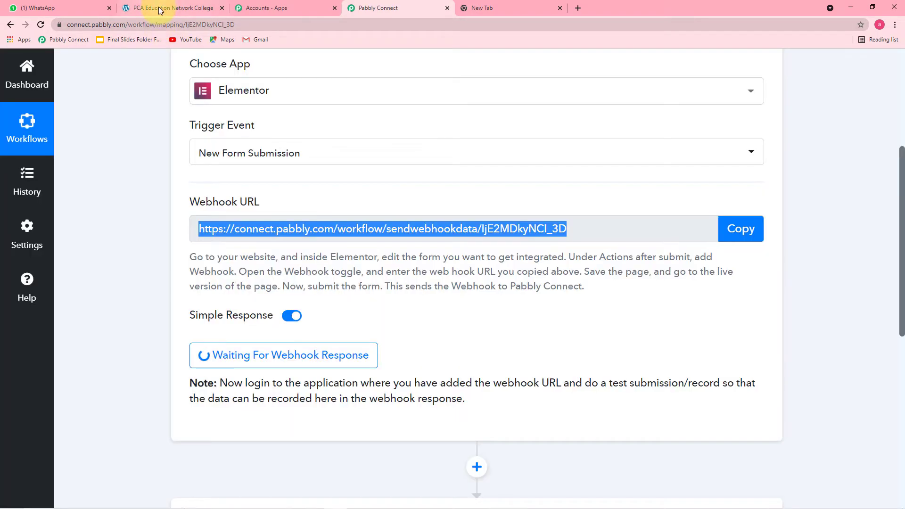
Switch to the PCA Education Network College page, open it in the Elementor editor and select the college brochure form for editing.
{"action": "left_click", "coordinate": [154, 8]}
{"action": "scroll", "coordinate": [117, 117], "scroll_direction": "up", "scroll_amount": 2}
{"action": "scroll", "coordinate": [117, 118], "scroll_direction": "down", "scroll_amount": 2}
{"action": "scroll", "coordinate": [117, 117], "scroll_direction": "up", "scroll_amount": 2}
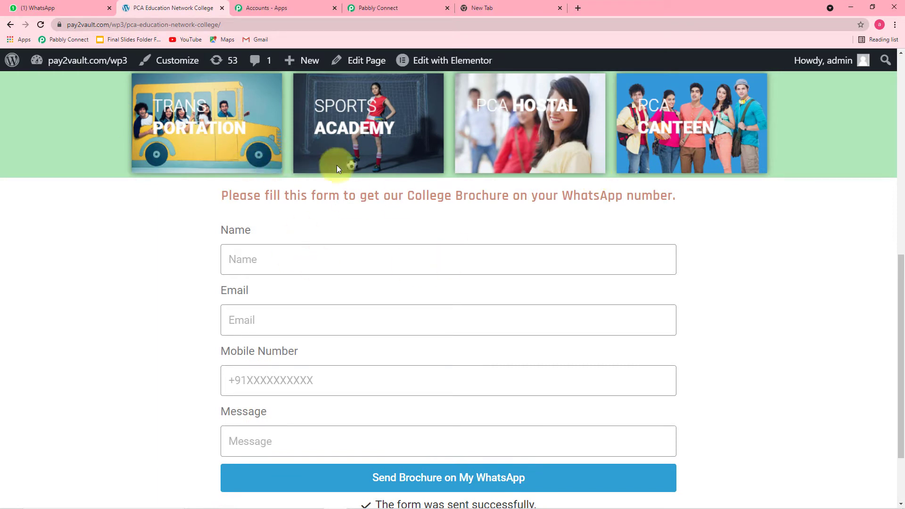
{"action": "mouse_move", "coordinate": [420, 60]}
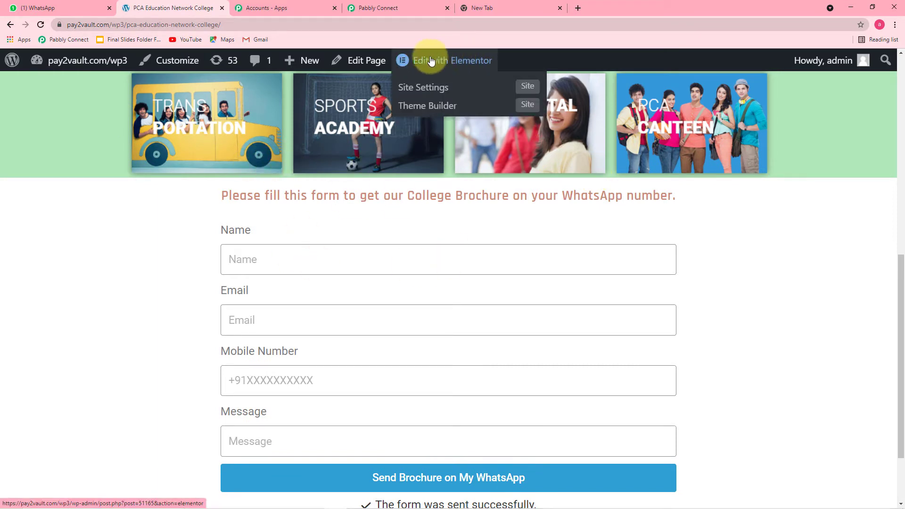
{"action": "left_click", "coordinate": [461, 61]}
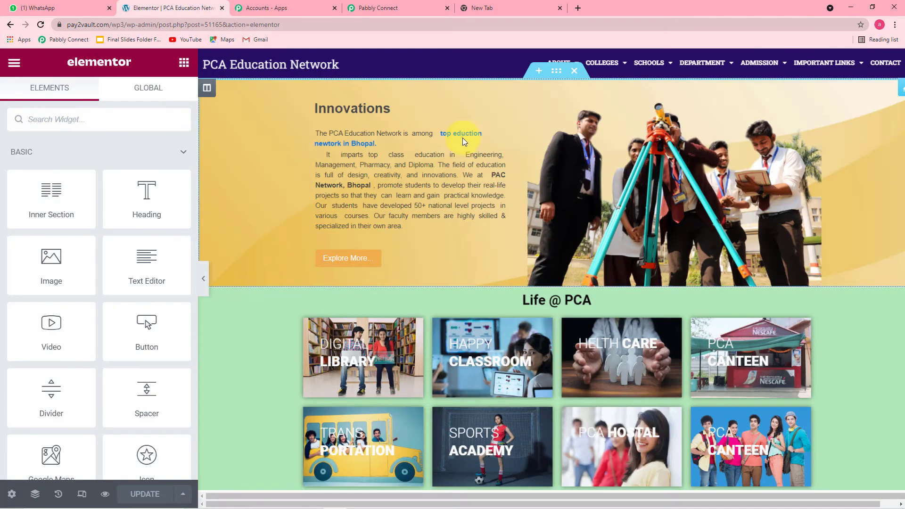
{"action": "scroll", "coordinate": [462, 138], "scroll_direction": "down", "scroll_amount": 8}
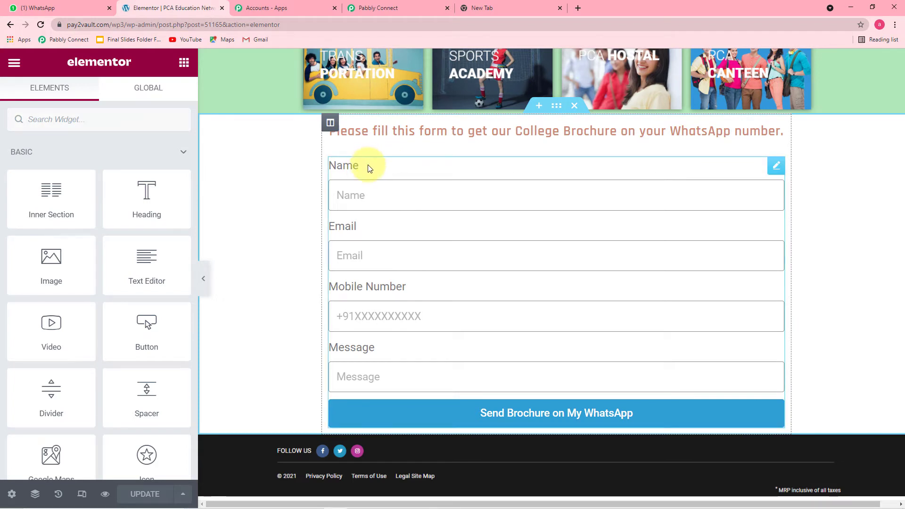
{"action": "left_click", "coordinate": [369, 168]}
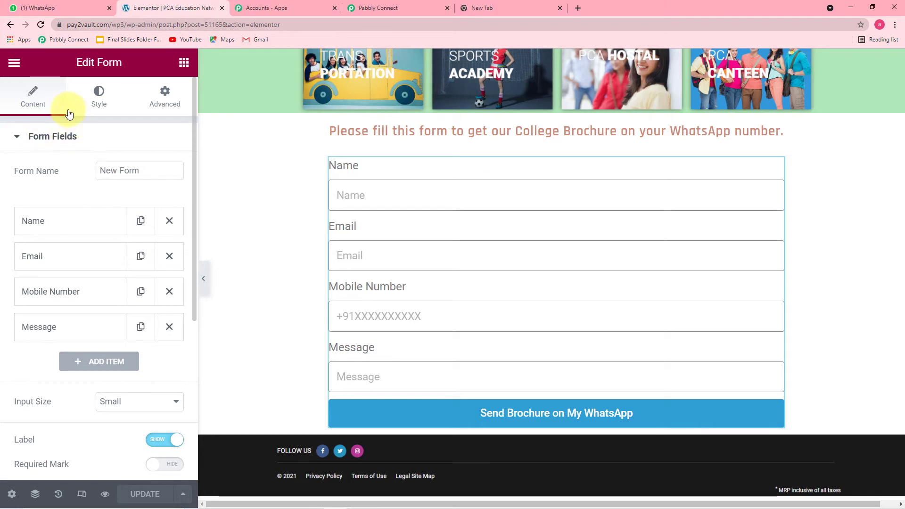
Remove the form's existing action after submit and add Webhook again as the action.
{"action": "scroll", "coordinate": [89, 188], "scroll_direction": "down", "scroll_amount": 2}
{"action": "scroll", "coordinate": [91, 190], "scroll_direction": "down", "scroll_amount": 5}
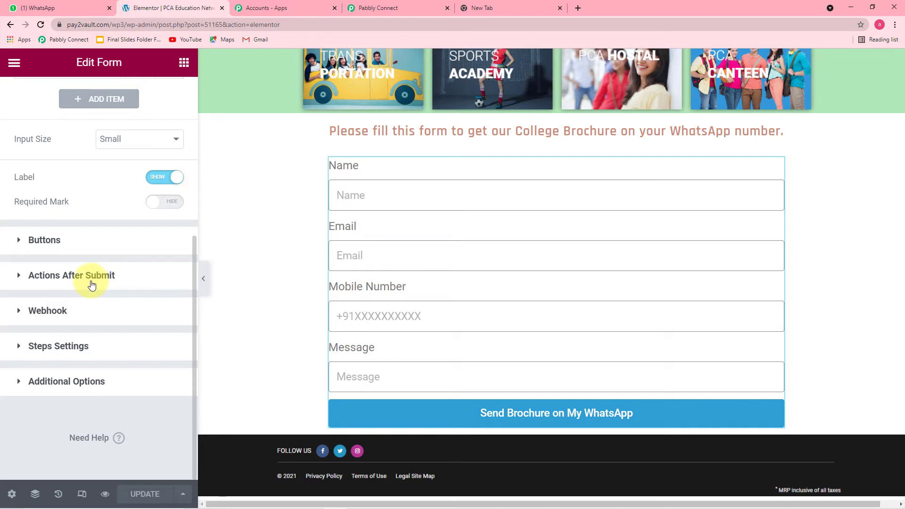
{"action": "left_click", "coordinate": [92, 282]}
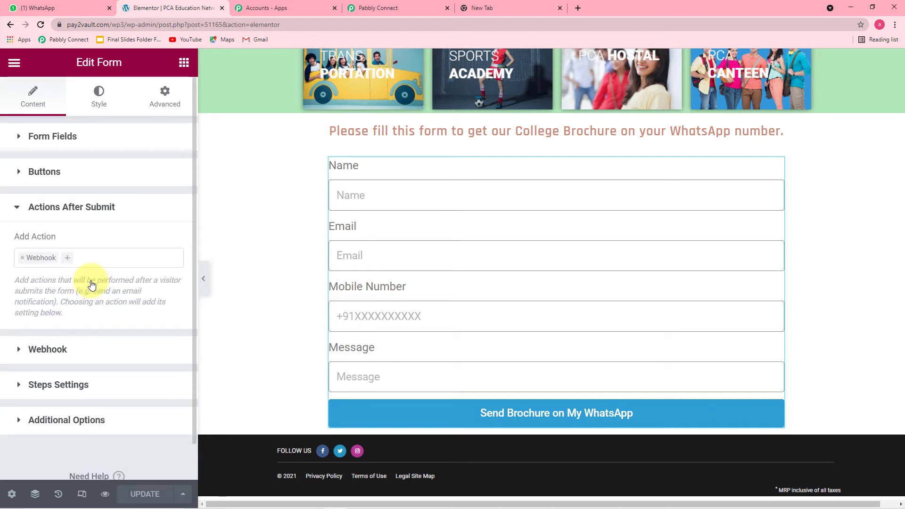
{"action": "left_click", "coordinate": [22, 257]}
{"action": "left_click", "coordinate": [56, 257]}
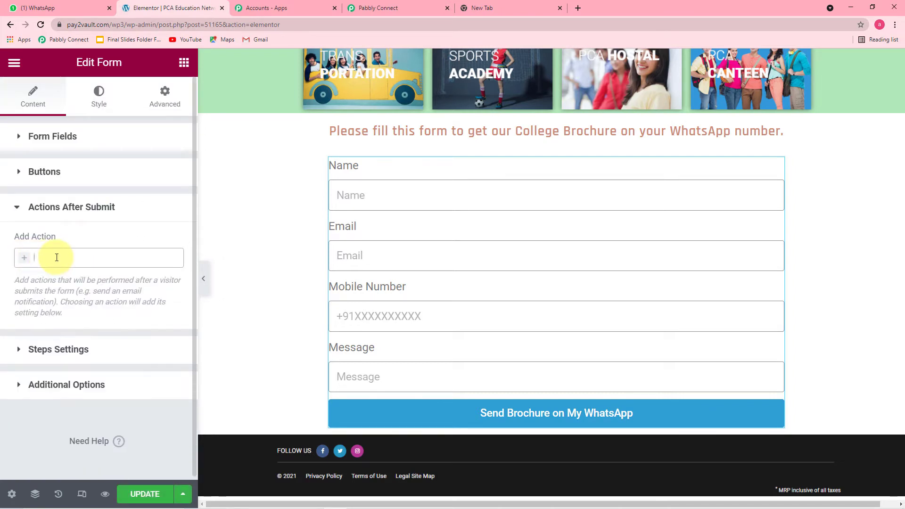
{"action": "left_click", "coordinate": [56, 257]}
{"action": "type", "text": "we"}
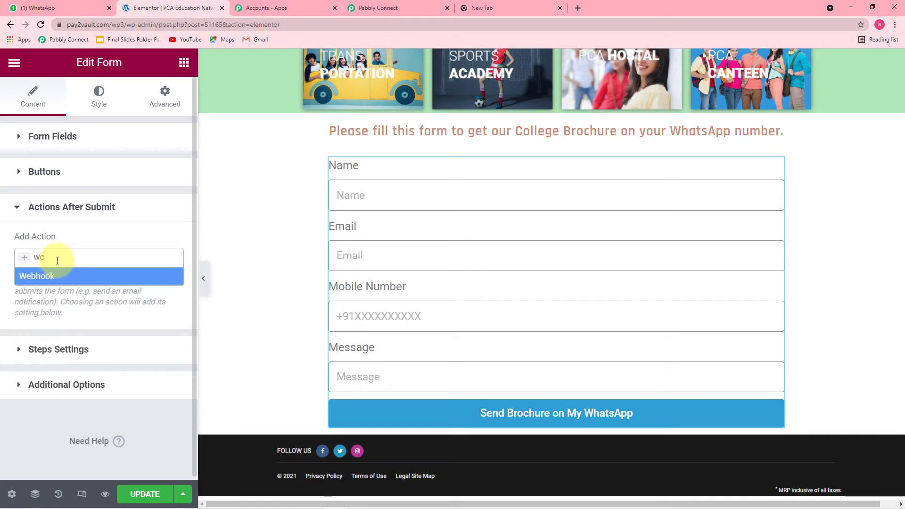
{"action": "left_click", "coordinate": [28, 278]}
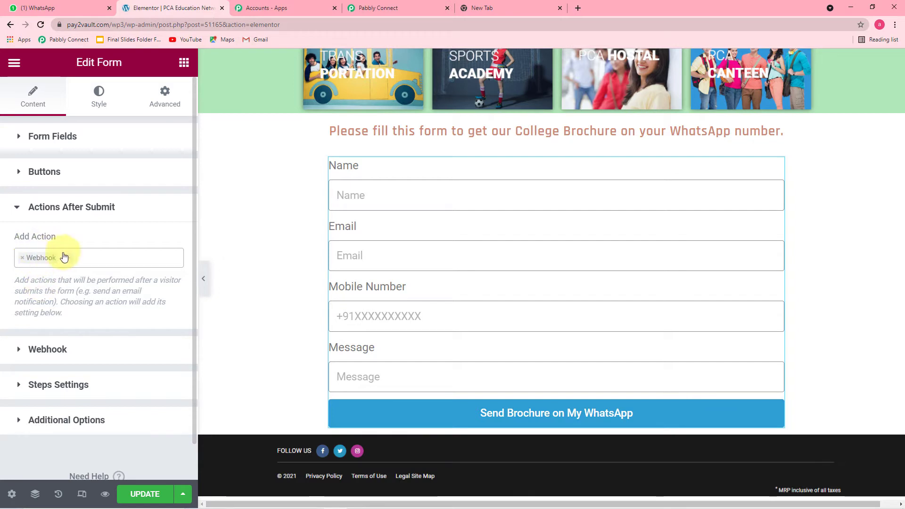
Replace the form's webhook URL with the one copied from the workflow's Elementor trigger in Pabbly Connect.
{"action": "scroll", "coordinate": [61, 291], "scroll_direction": "down", "scroll_amount": 1}
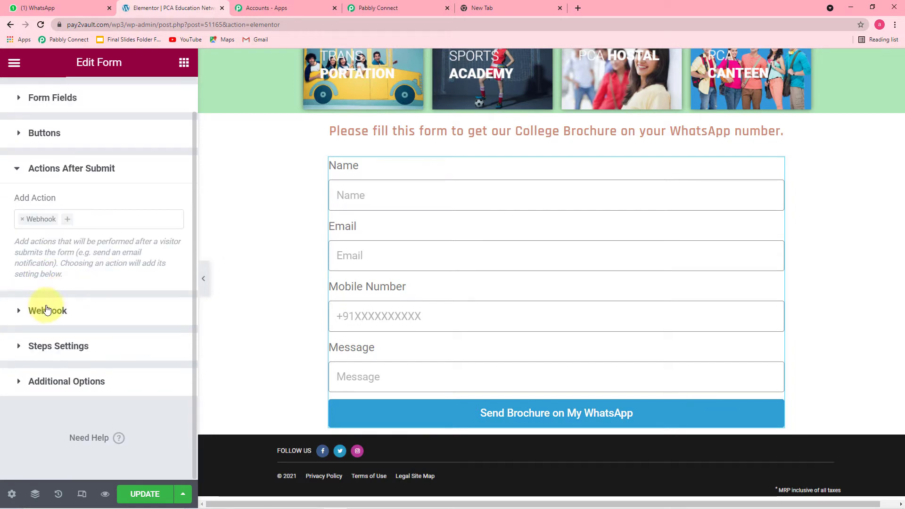
{"action": "left_click", "coordinate": [40, 312]}
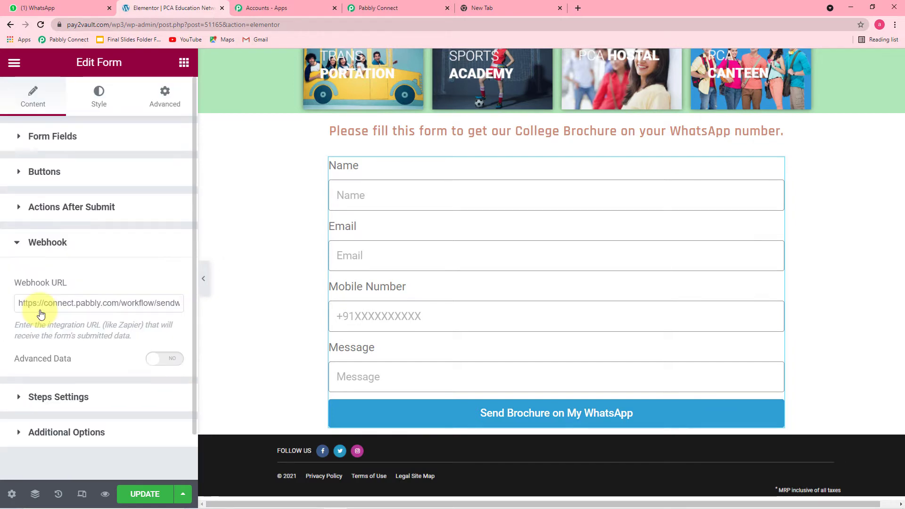
{"action": "left_click", "coordinate": [110, 301]}
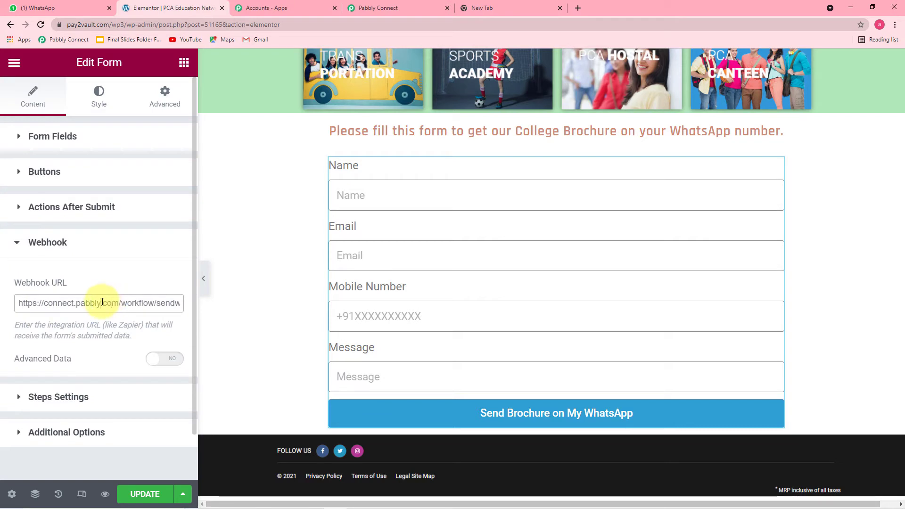
{"action": "triple_click", "coordinate": [65, 302]}
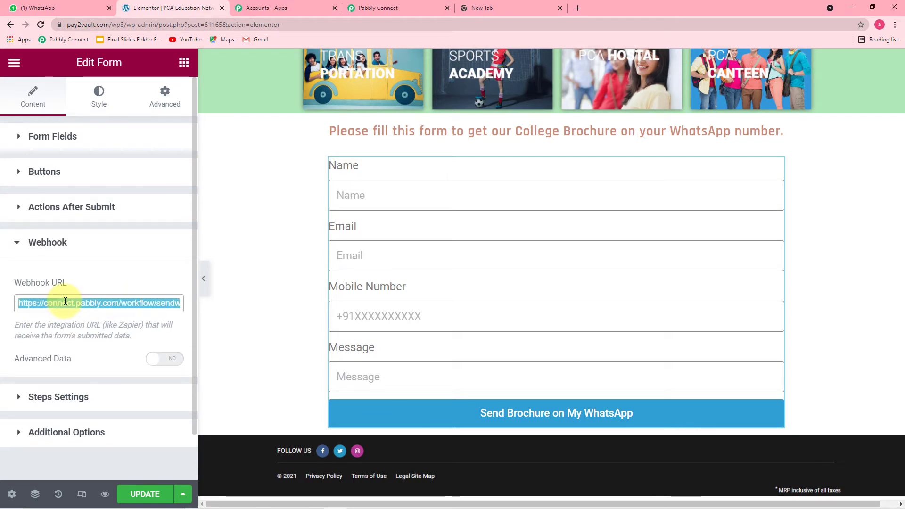
{"action": "key", "text": "BackSpace"}
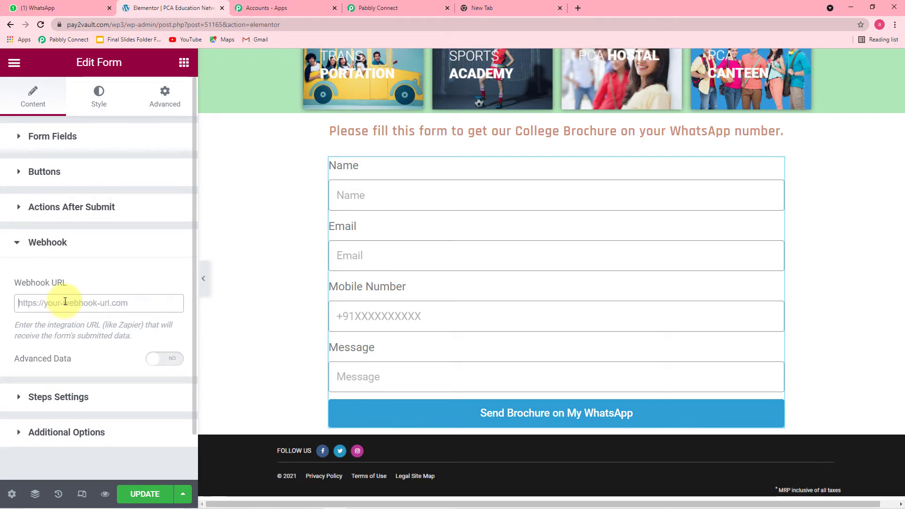
{"action": "left_click", "coordinate": [427, 10]}
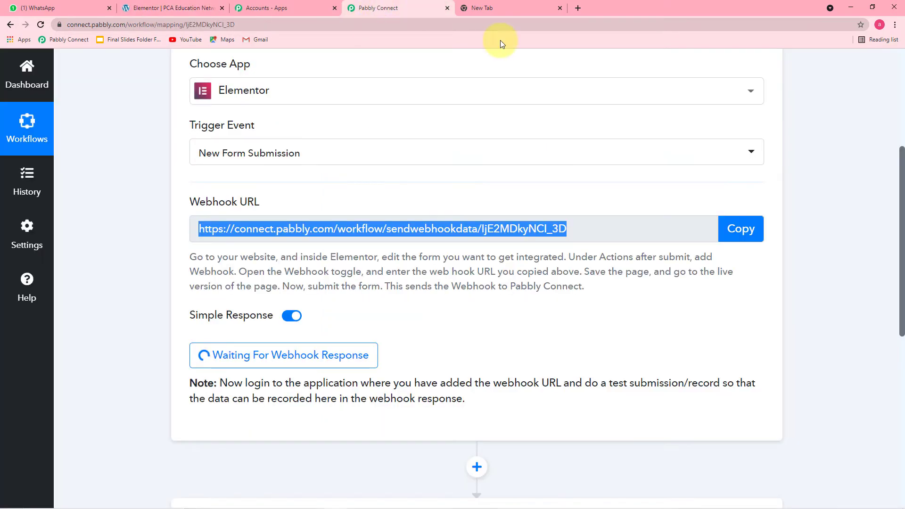
{"action": "left_click", "coordinate": [739, 229]}
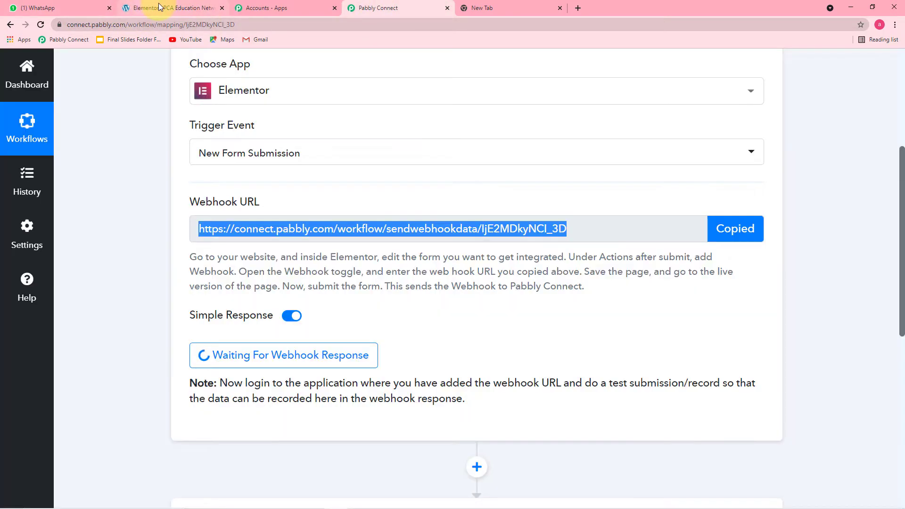
{"action": "left_click", "coordinate": [158, 5]}
{"action": "key", "text": "ctrl+v"}
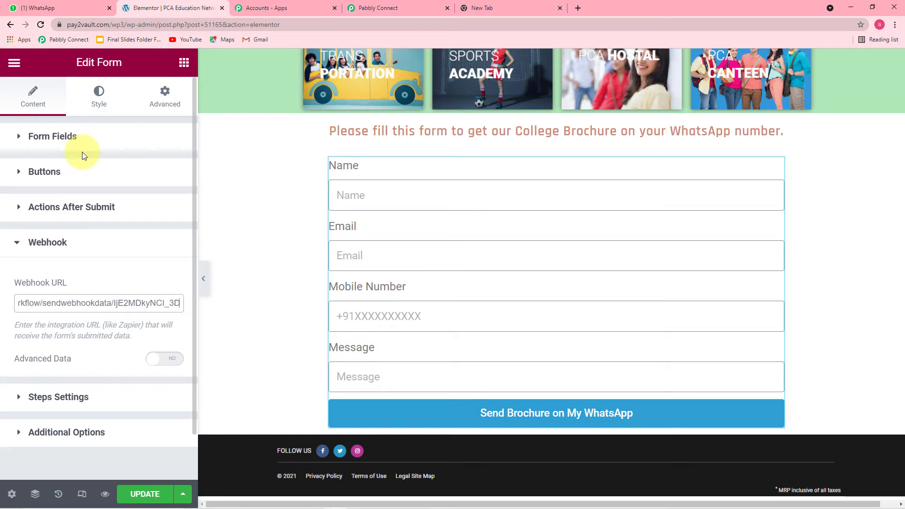
Update the page with the new webhook setting and exit the Elementor editor to the WordPress dashboard.
{"action": "left_click", "coordinate": [84, 343]}
{"action": "scroll", "coordinate": [82, 347], "scroll_direction": "down", "scroll_amount": 2}
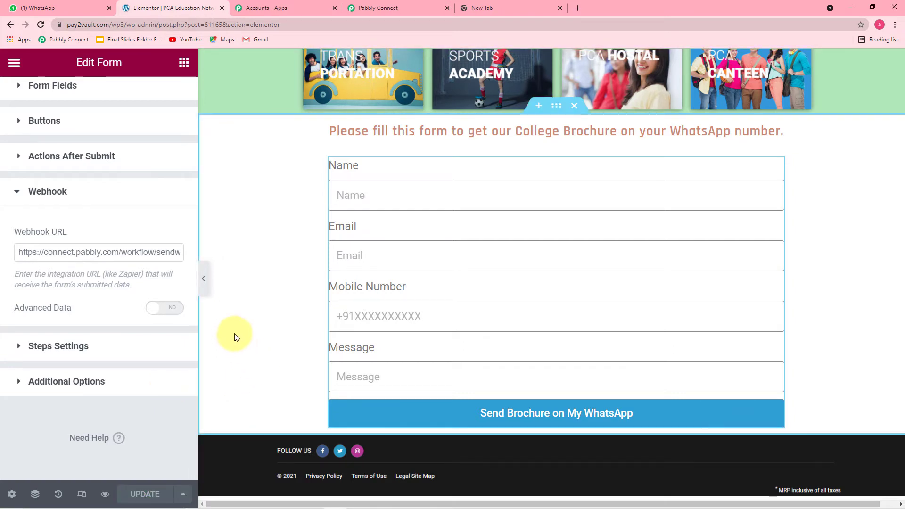
{"action": "left_click", "coordinate": [15, 63]}
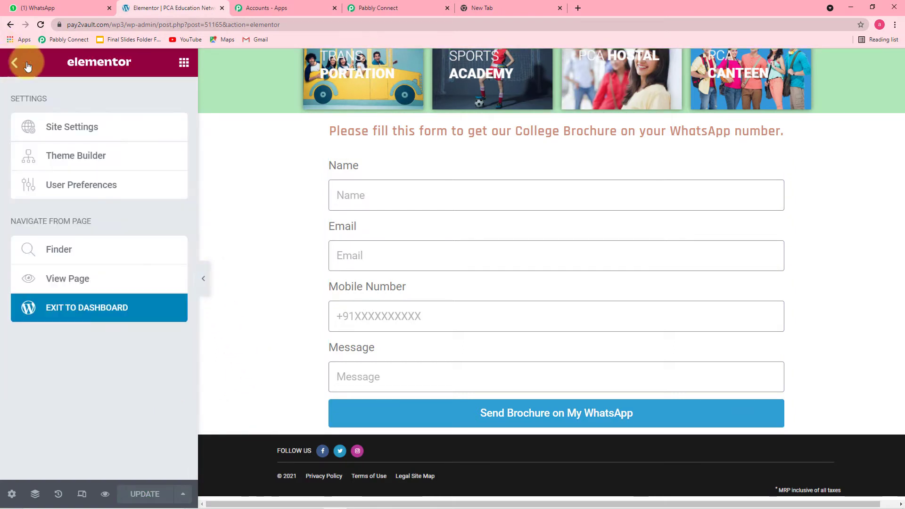
{"action": "left_click", "coordinate": [115, 313]}
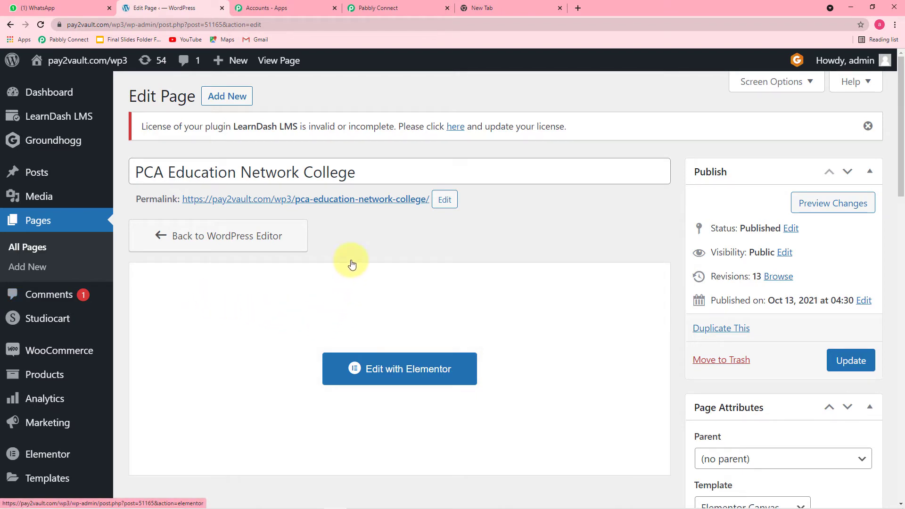
View the live college page and submit the brochure form with test contact details and the message "Enquiry for General Information of your Colleges".
{"action": "left_click", "coordinate": [406, 4]}
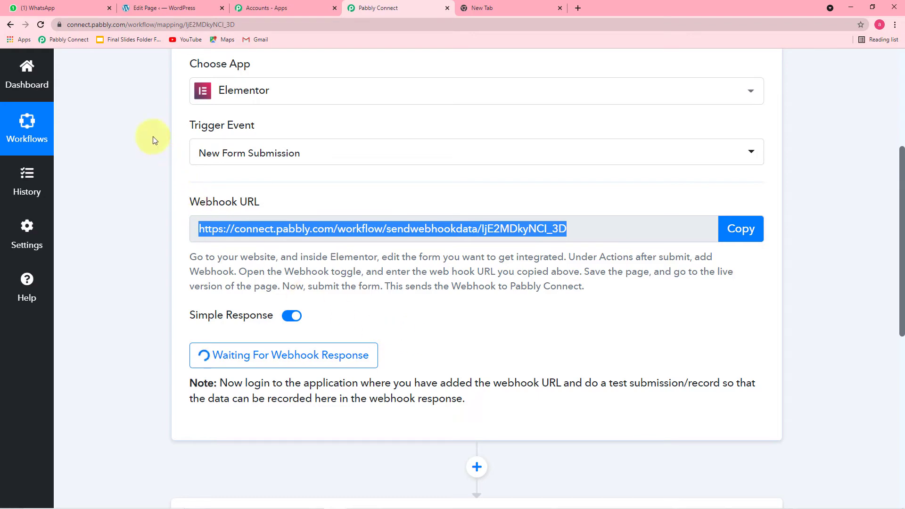
{"action": "left_click", "coordinate": [161, 8]}
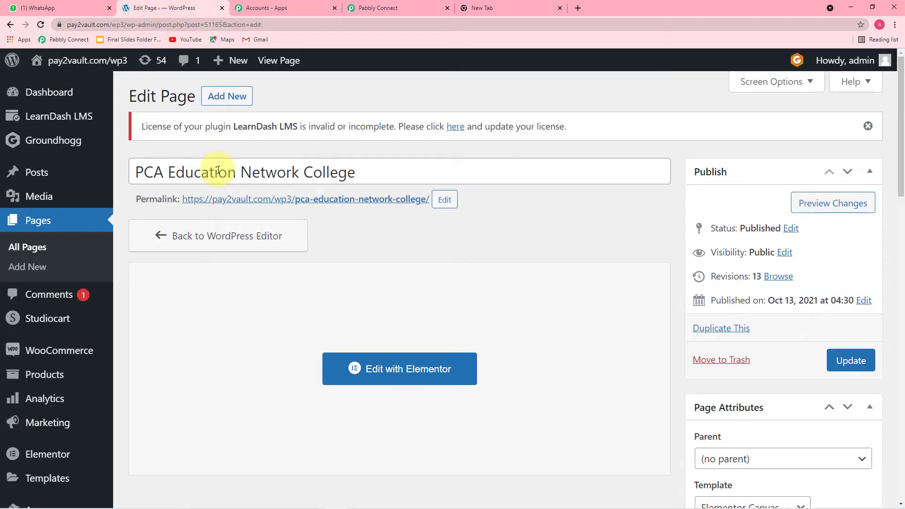
{"action": "left_click", "coordinate": [274, 70]}
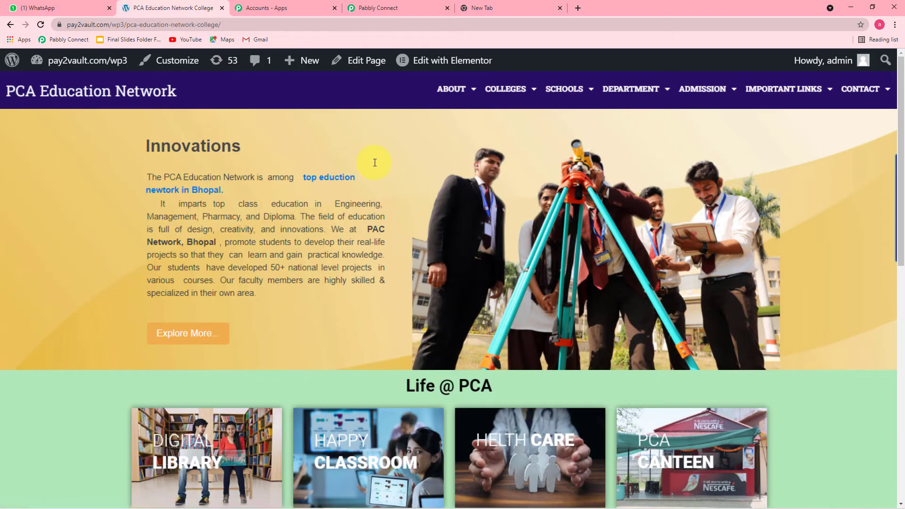
{"action": "scroll", "coordinate": [375, 162], "scroll_direction": "down", "scroll_amount": 10}
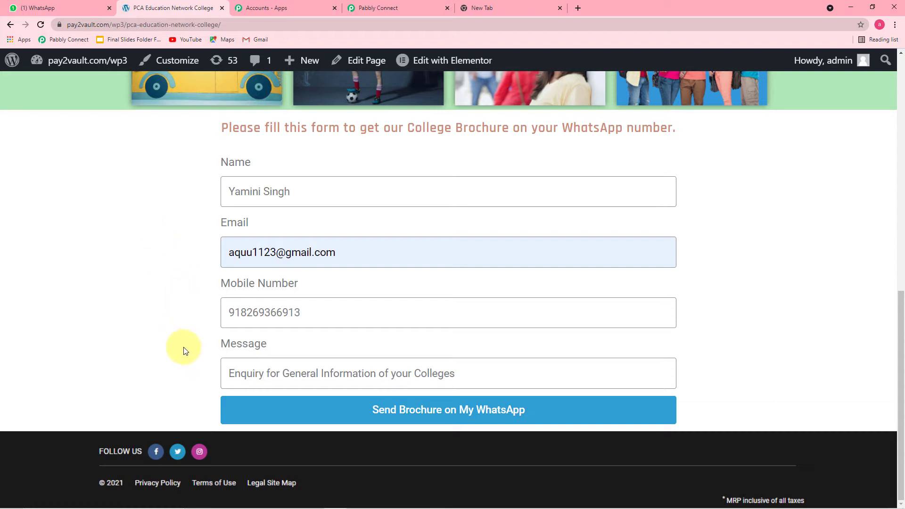
{"action": "left_click", "coordinate": [322, 419]}
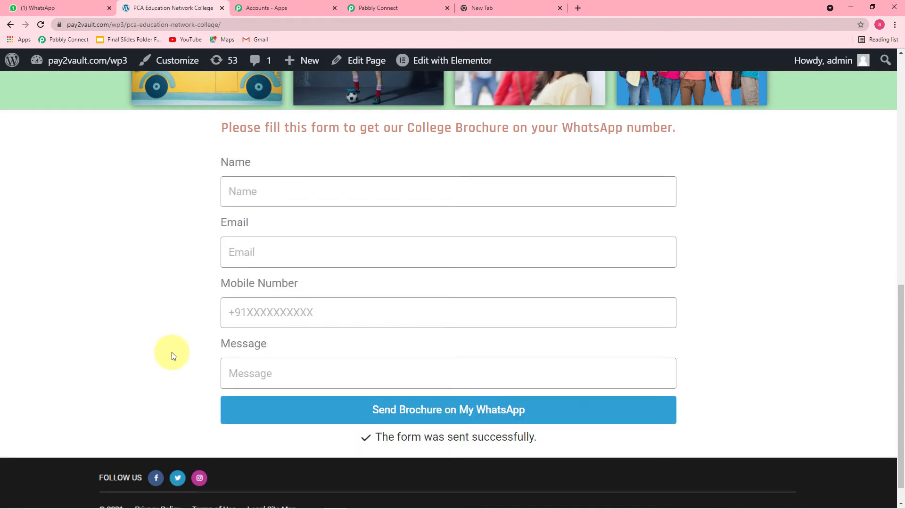
Switch to the Pabbly Connect workflow and set its action to WhatsApp by 360Dialog with Send Template Message as the action event.
{"action": "left_click", "coordinate": [382, 9]}
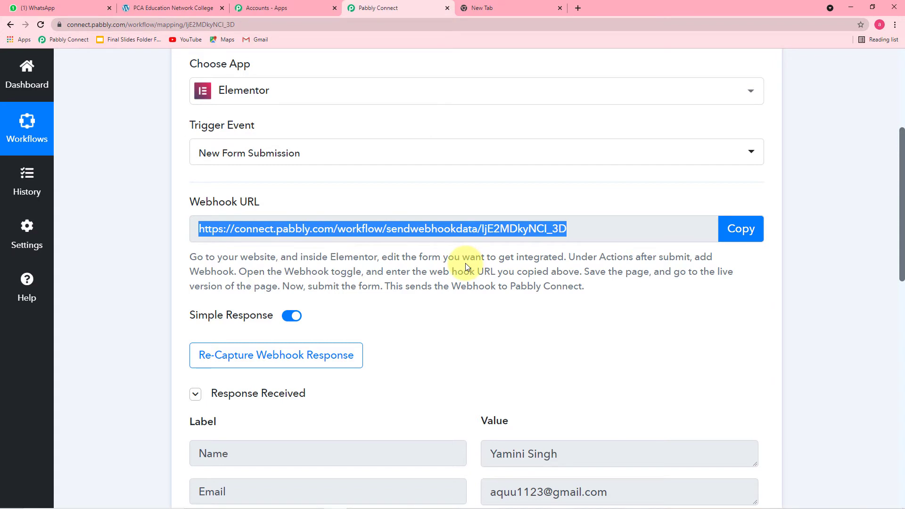
{"action": "scroll", "coordinate": [465, 263], "scroll_direction": "down", "scroll_amount": 7}
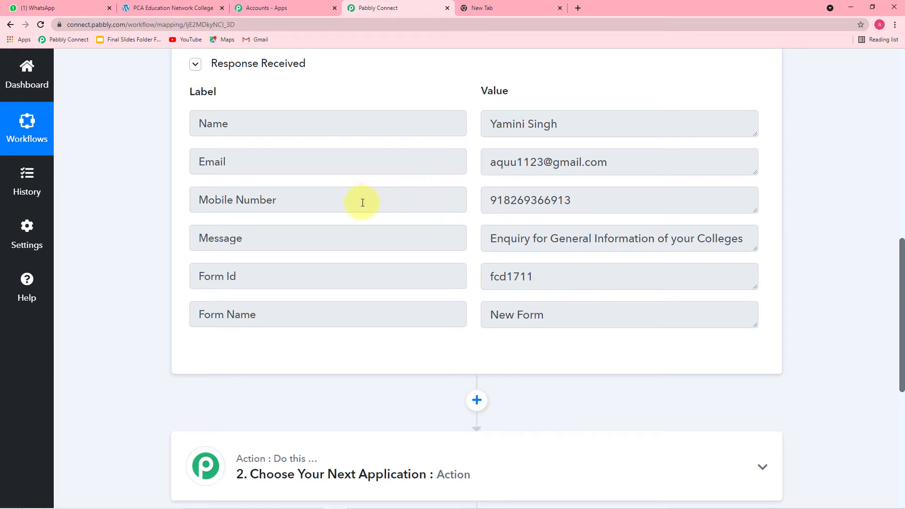
{"action": "scroll", "coordinate": [151, 177], "scroll_direction": "down", "scroll_amount": 2}
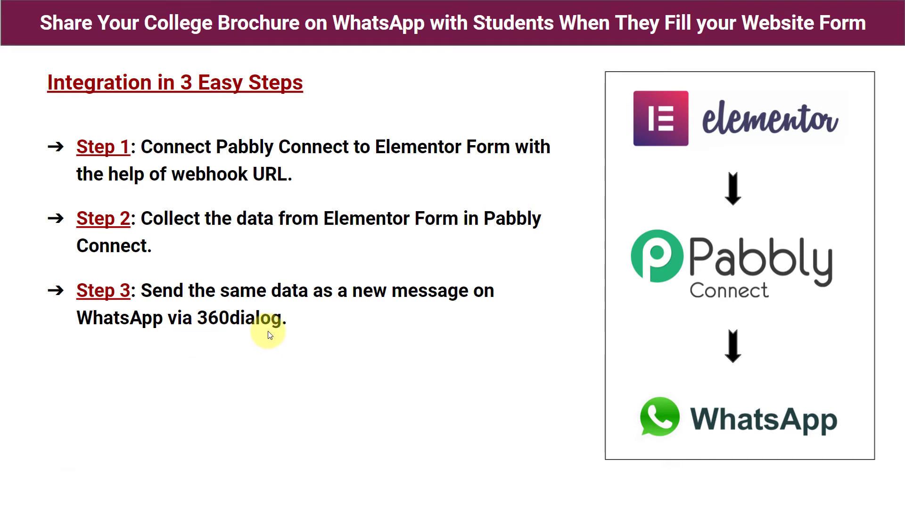
{"action": "key", "text": "alt+Tab"}
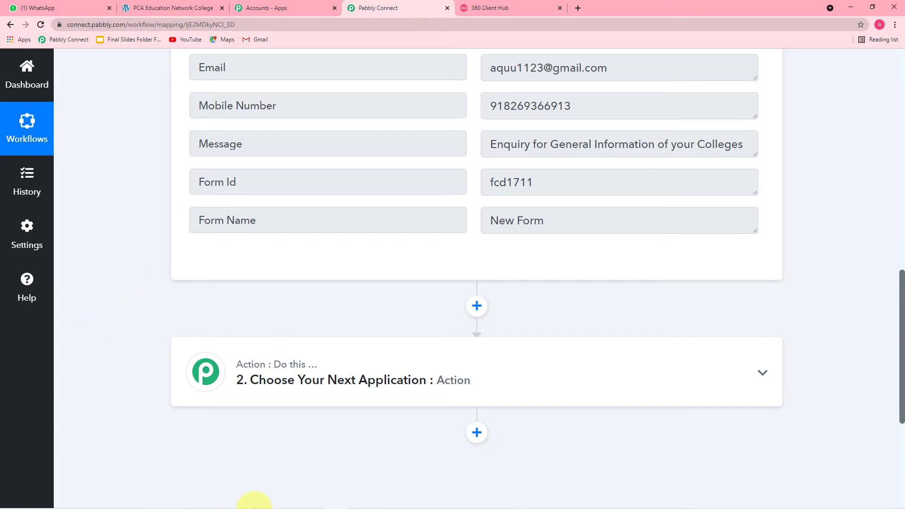
{"action": "left_click", "coordinate": [289, 378]}
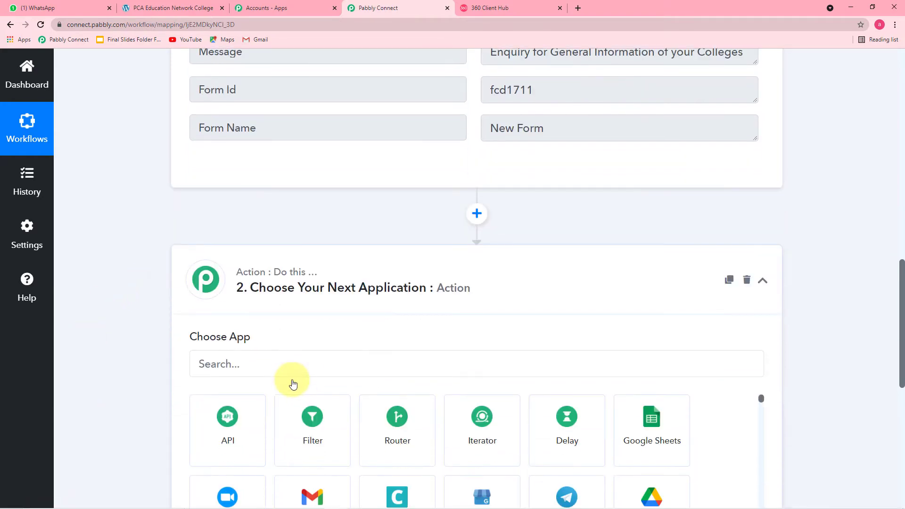
{"action": "left_click", "coordinate": [275, 276]}
{"action": "type", "text": "360"}
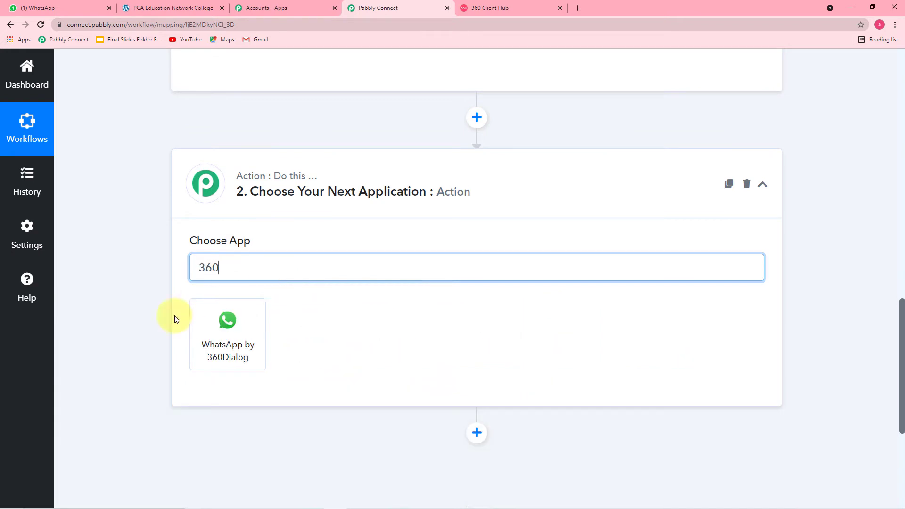
{"action": "left_click", "coordinate": [213, 346]}
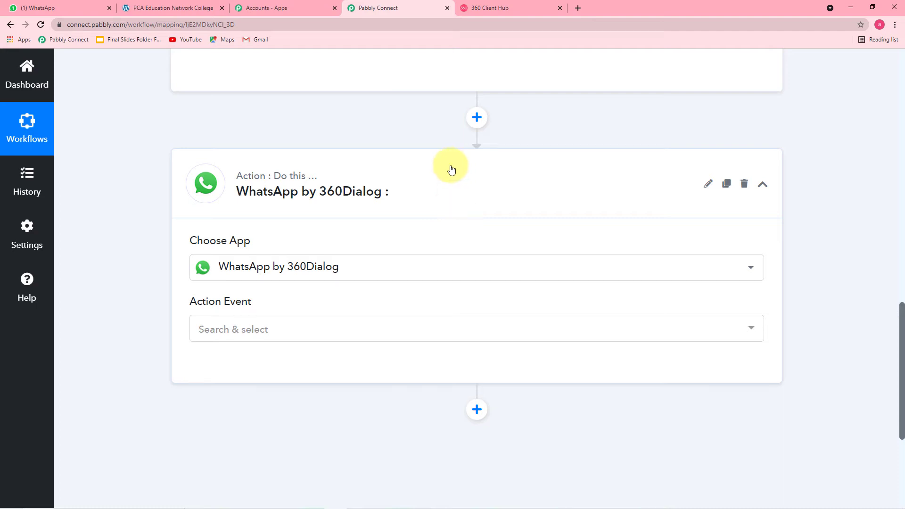
{"action": "left_click", "coordinate": [301, 329]}
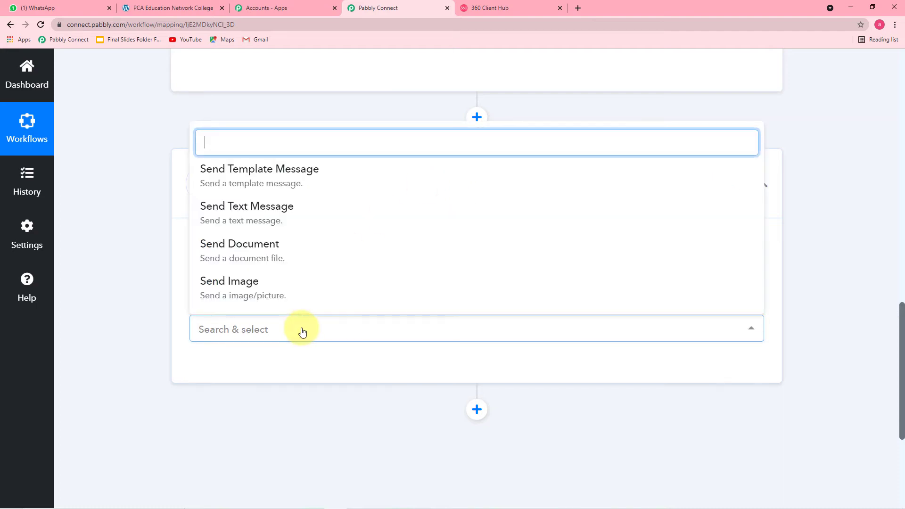
{"action": "left_click", "coordinate": [227, 177]}
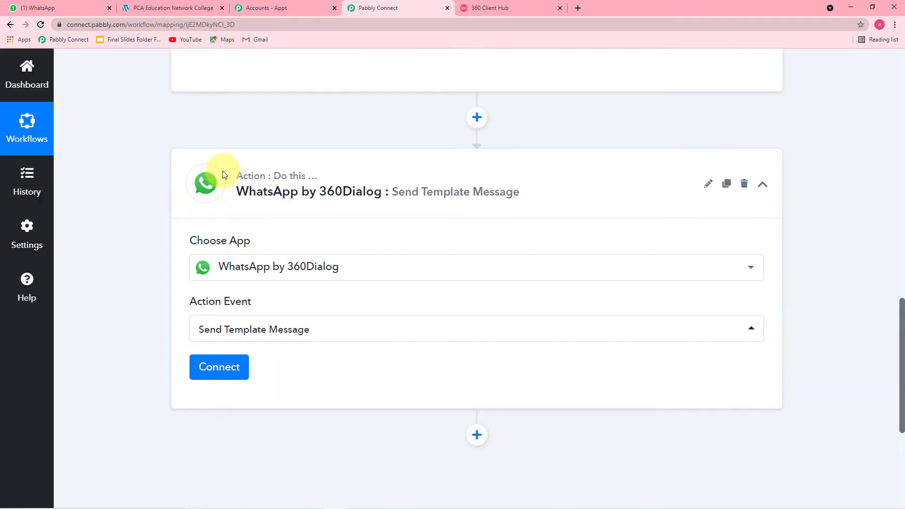
Open the WhatsApp by 360Dialog connection settings and choose to add a new connection.
{"action": "left_click", "coordinate": [217, 367]}
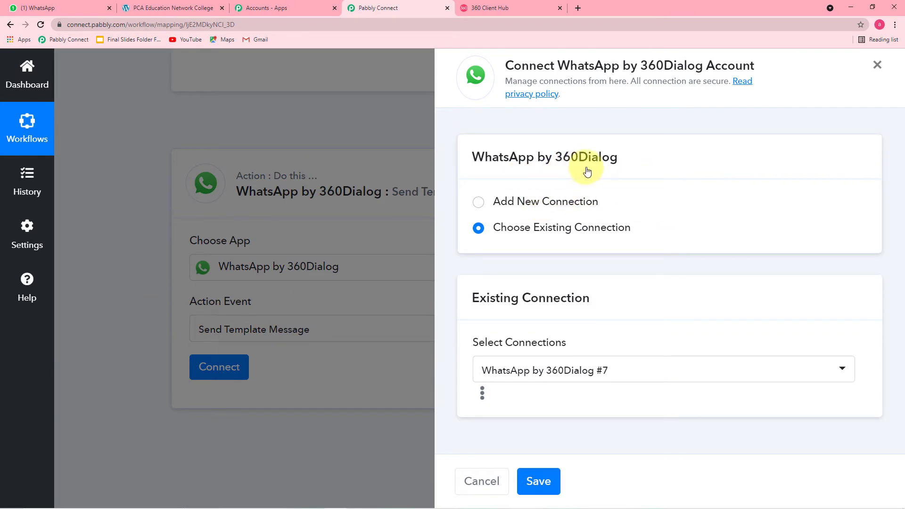
{"action": "left_click", "coordinate": [478, 203]}
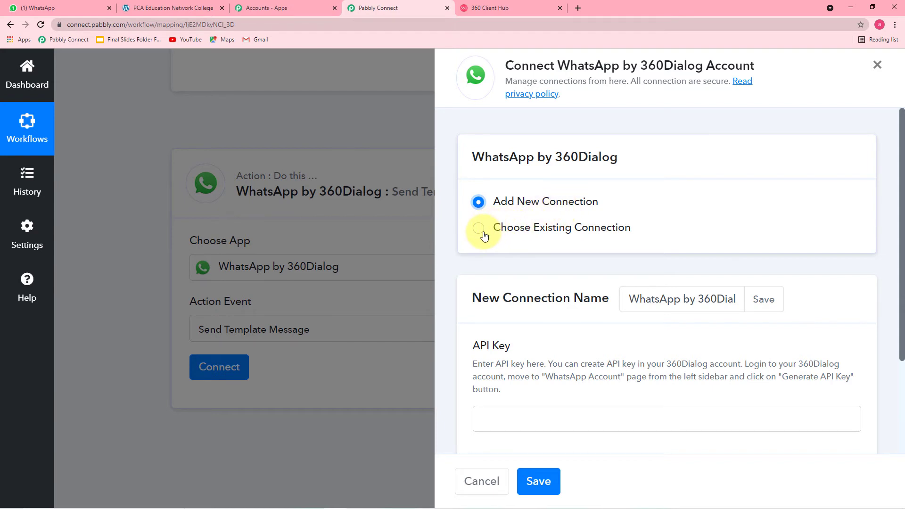
{"action": "scroll", "coordinate": [493, 205], "scroll_direction": "down", "scroll_amount": 1}
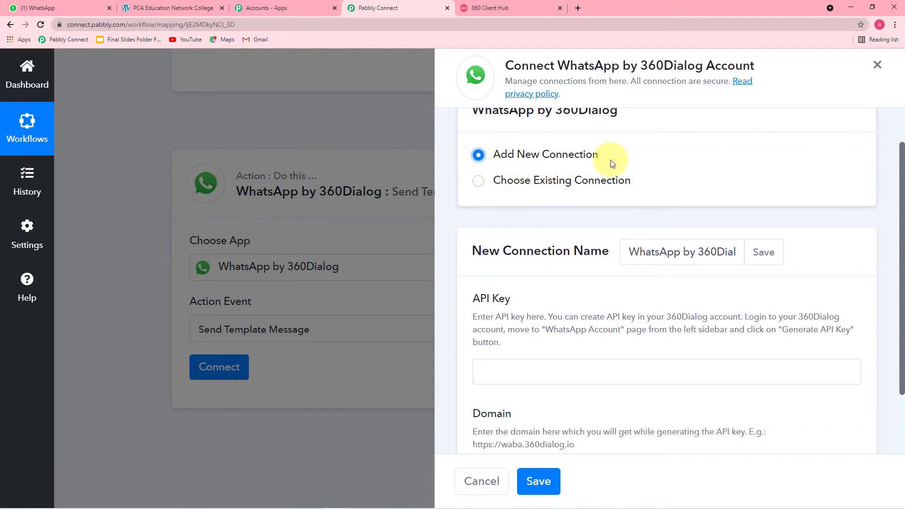
{"action": "scroll", "coordinate": [498, 179], "scroll_direction": "down", "scroll_amount": 2}
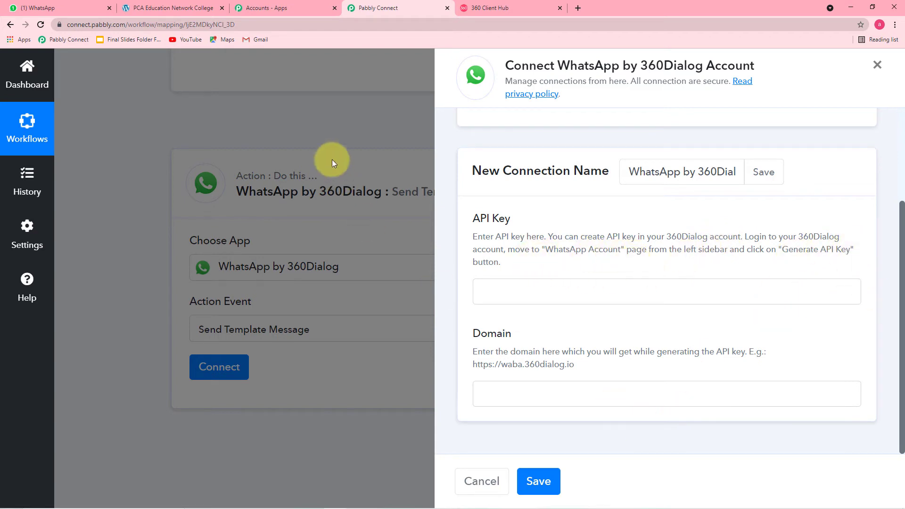
Look up the API key generation option on 360 Client Hub's WhatsApp Accounts page, and check the domain example in Pabbly Connect's connection form.
{"action": "left_click", "coordinate": [484, 7]}
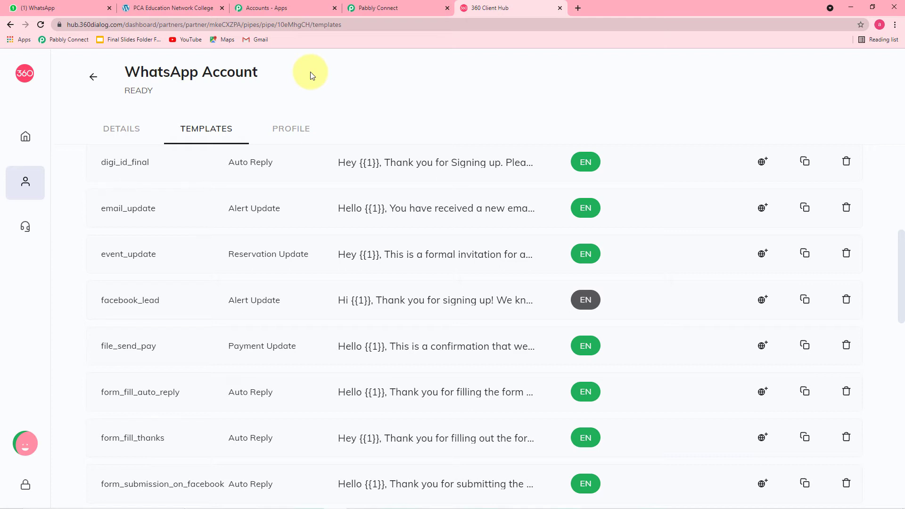
{"action": "mouse_move", "coordinate": [16, 186]}
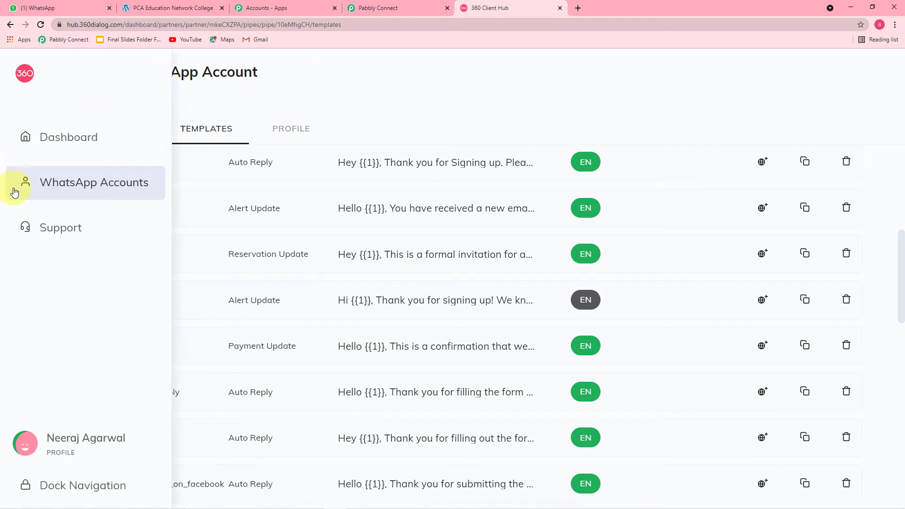
{"action": "left_click", "coordinate": [115, 193]}
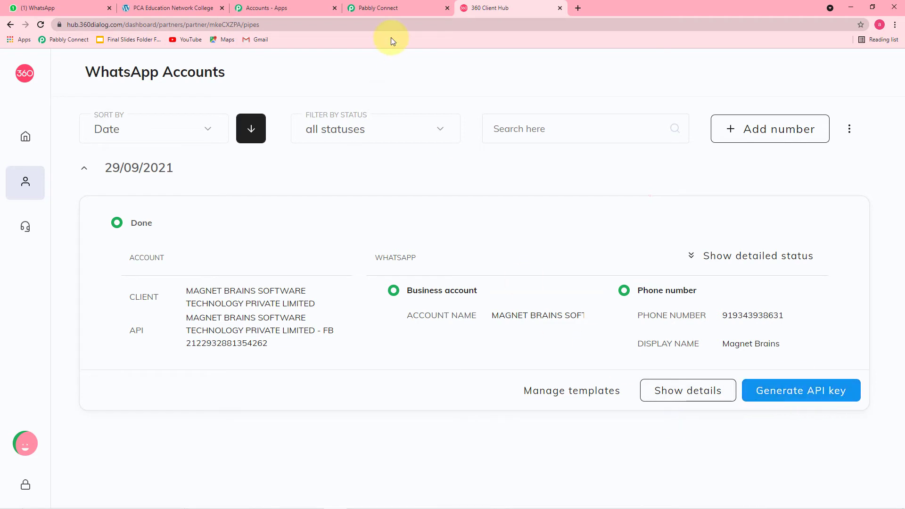
{"action": "left_click", "coordinate": [381, 6]}
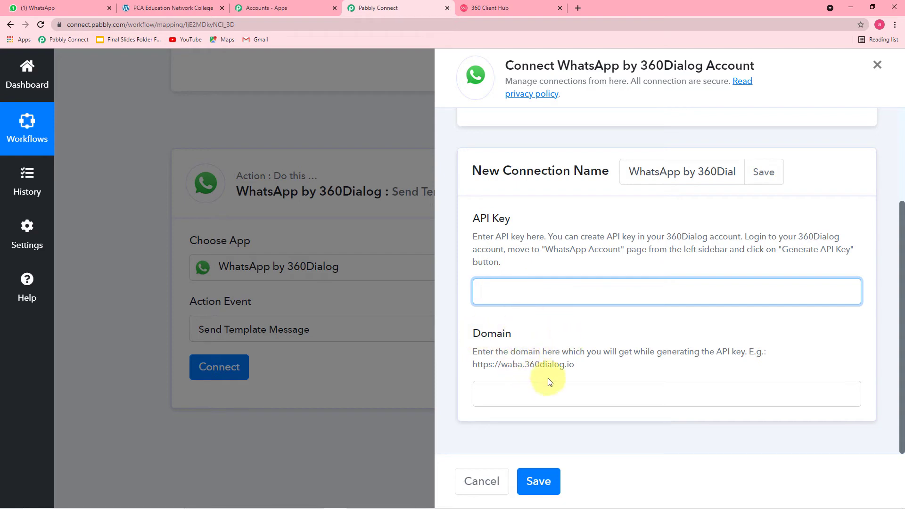
{"action": "left_click_drag", "start_coordinate": [576, 368], "coordinate": [476, 374]}
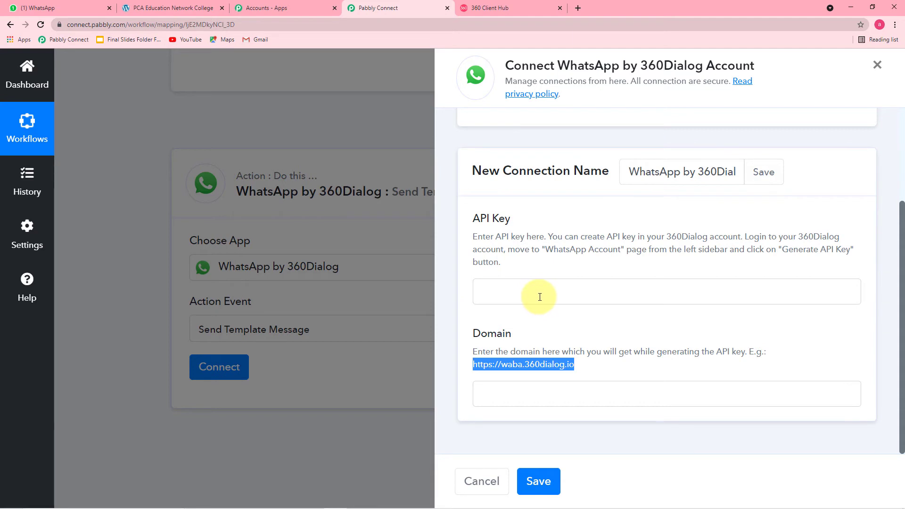
{"action": "scroll", "coordinate": [537, 296], "scroll_direction": "up", "scroll_amount": 3}
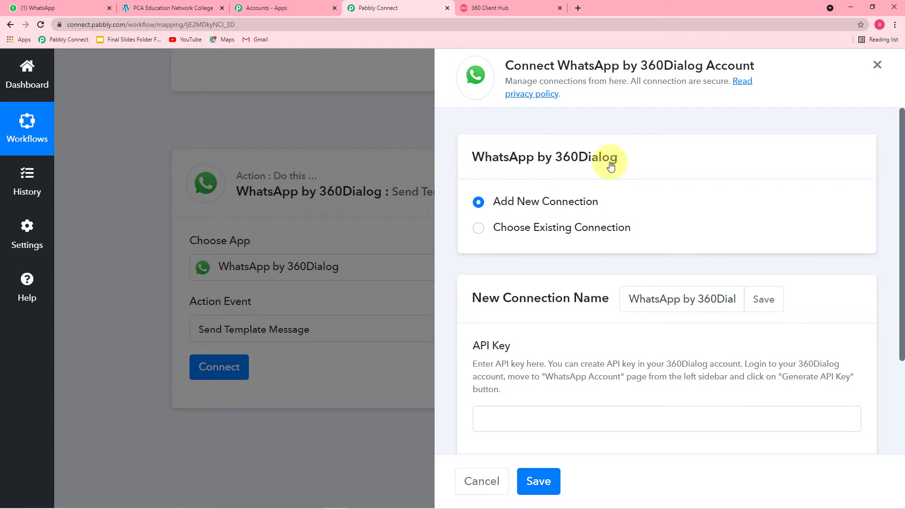
Connect the WhatsApp by 360Dialog action using the existing connection "WhatsApp by 360Dialog #7".
{"action": "left_click", "coordinate": [479, 228]}
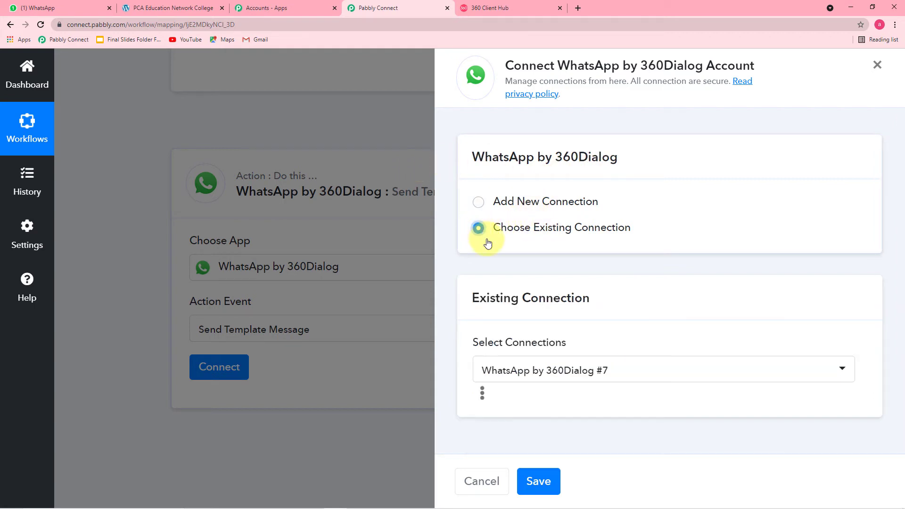
{"action": "left_click", "coordinate": [537, 480]}
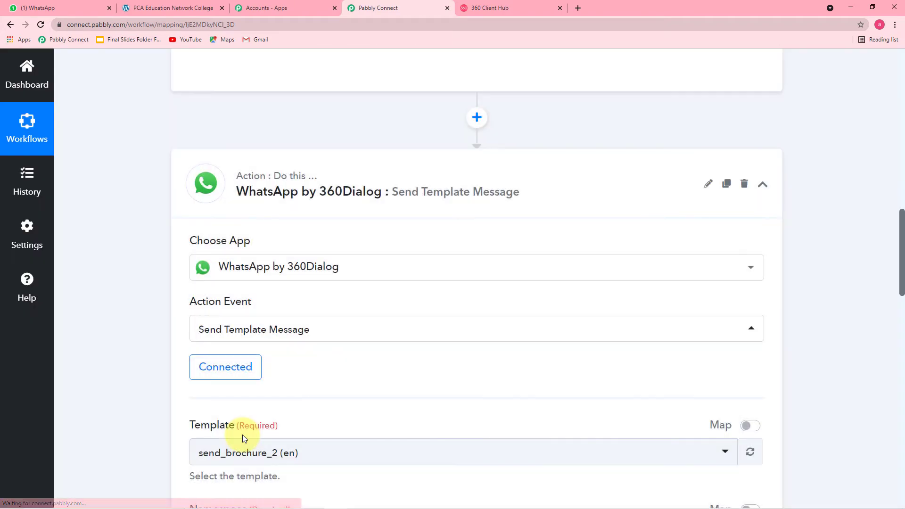
{"action": "scroll", "coordinate": [109, 350], "scroll_direction": "down", "scroll_amount": 2}
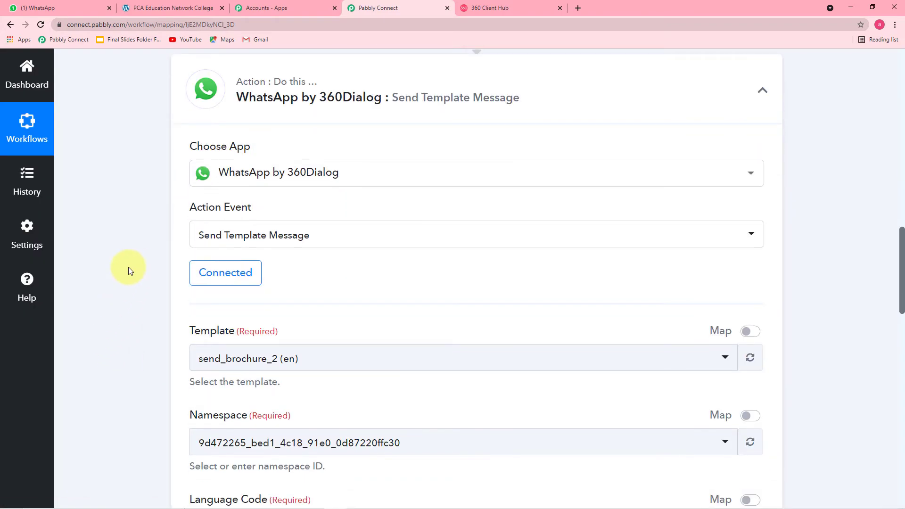
{"action": "scroll", "coordinate": [129, 269], "scroll_direction": "down", "scroll_amount": 3}
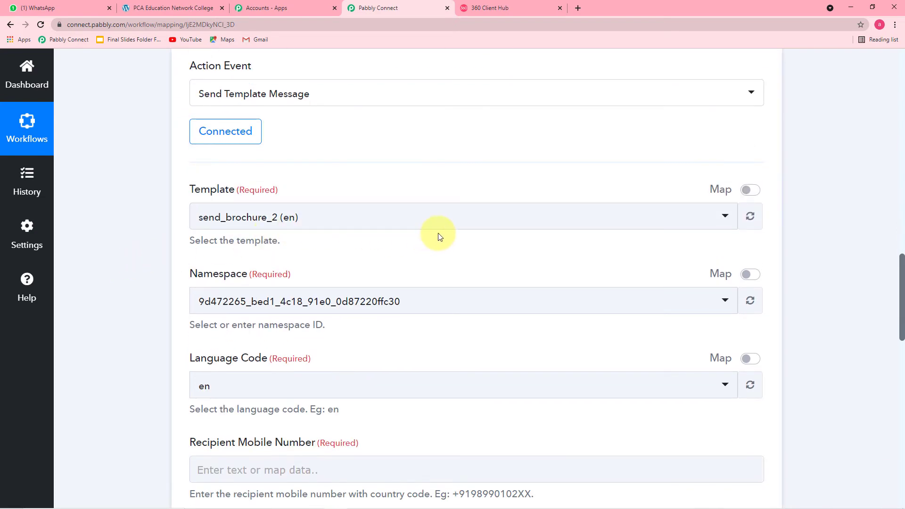
Switch to 360 Client Hub, open the WhatsApp account's template management, and preview the course_alert template.
{"action": "left_click", "coordinate": [518, 8]}
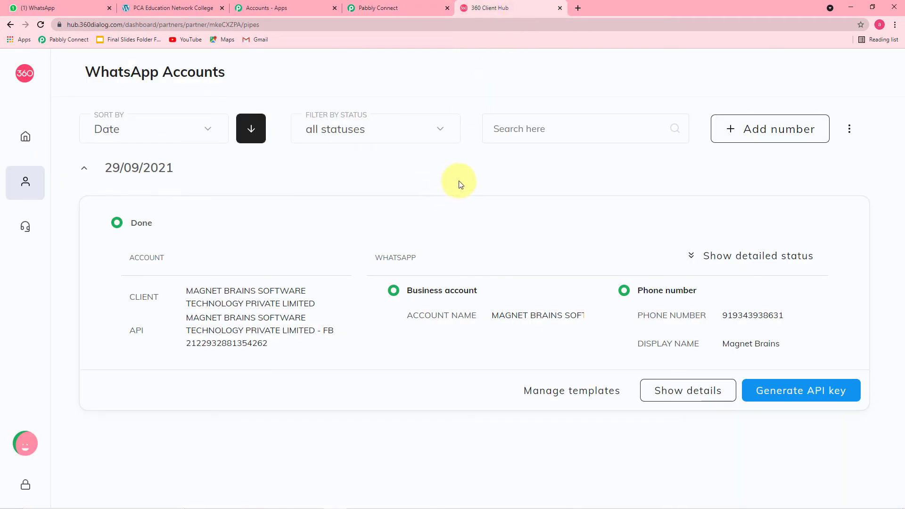
{"action": "left_click", "coordinate": [536, 393]}
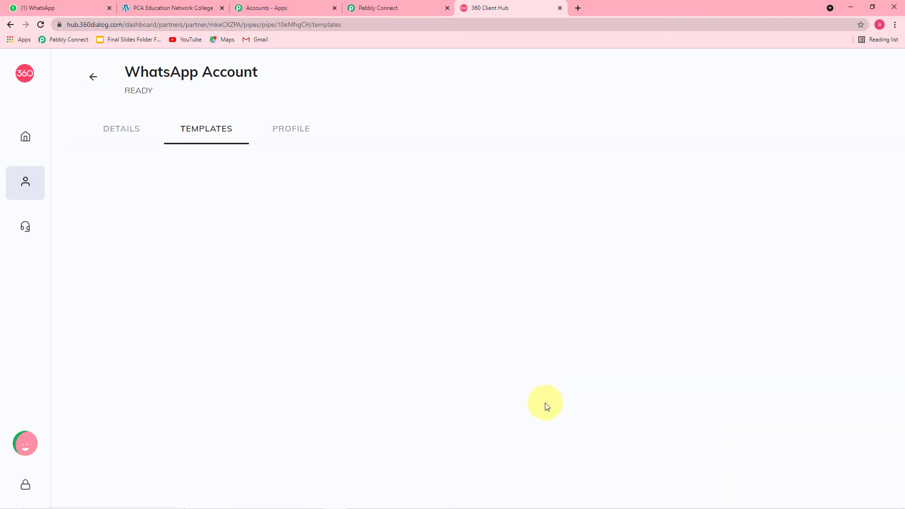
{"action": "scroll", "coordinate": [469, 219], "scroll_direction": "down", "scroll_amount": 5}
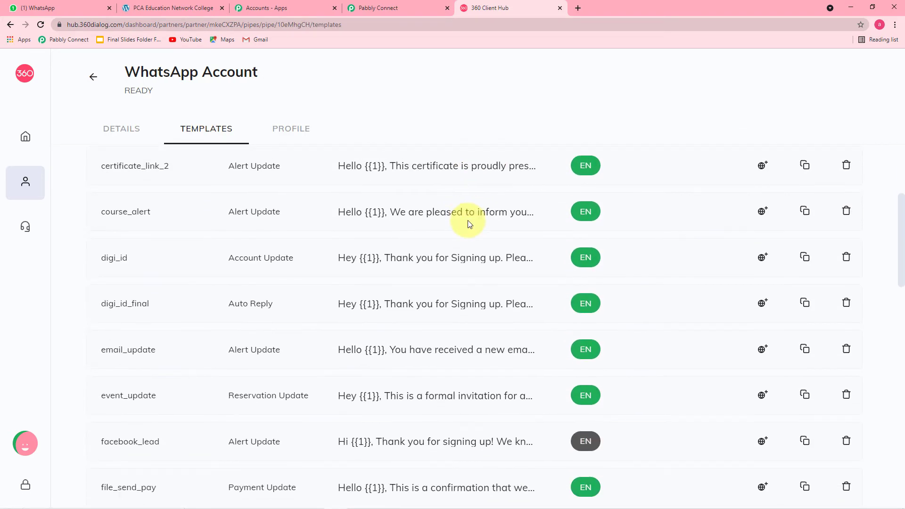
{"action": "scroll", "coordinate": [469, 224], "scroll_direction": "down", "scroll_amount": 5}
{"action": "scroll", "coordinate": [469, 224], "scroll_direction": "up", "scroll_amount": 5}
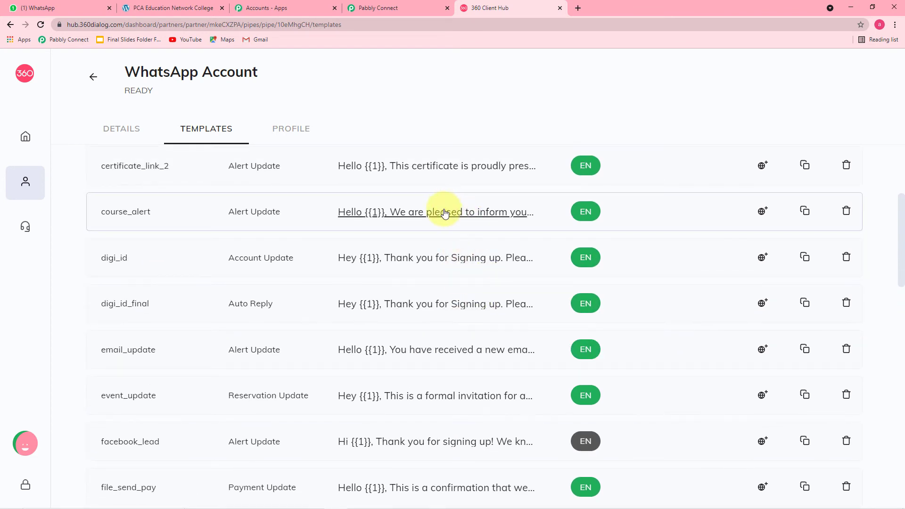
{"action": "left_click", "coordinate": [445, 213]}
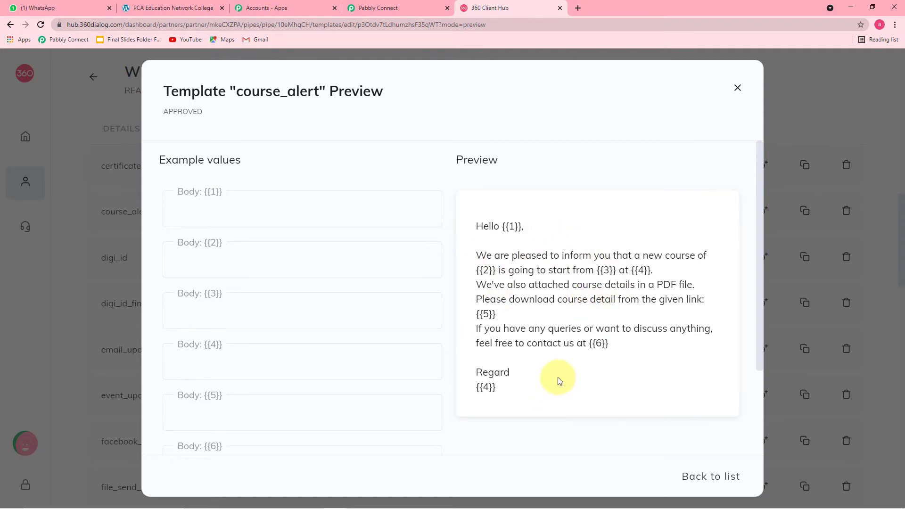
{"action": "left_click", "coordinate": [737, 90]}
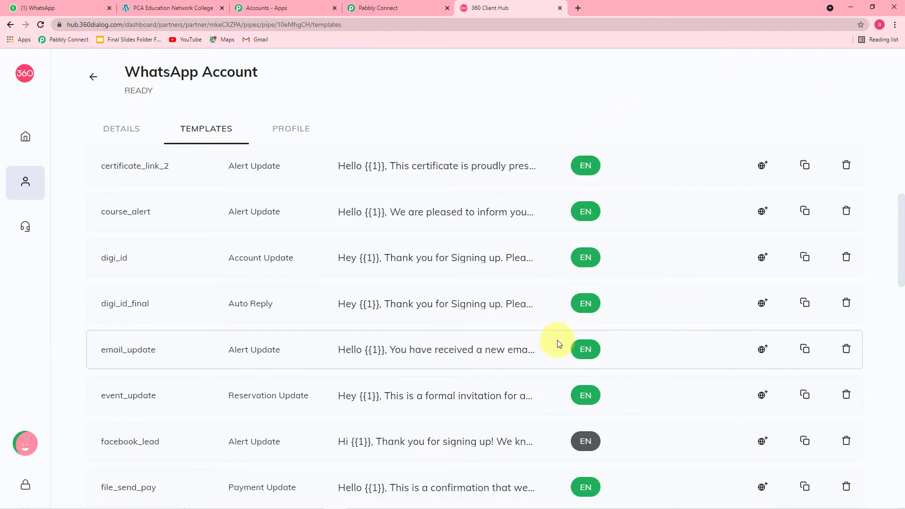
Examine the category, language and template type options in a new template form, and close it without creating a template.
{"action": "scroll", "coordinate": [453, 351], "scroll_direction": "up", "scroll_amount": 3}
{"action": "scroll", "coordinate": [454, 354], "scroll_direction": "up", "scroll_amount": 1}
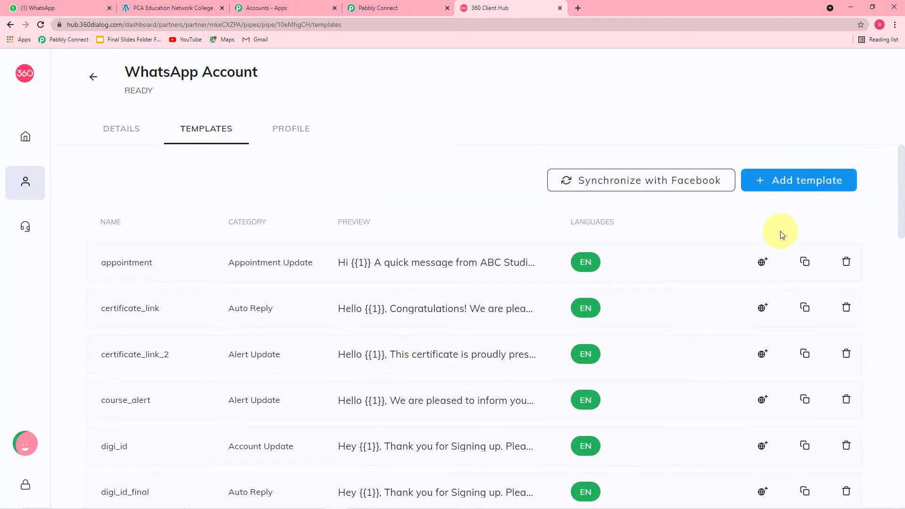
{"action": "left_click", "coordinate": [757, 181]}
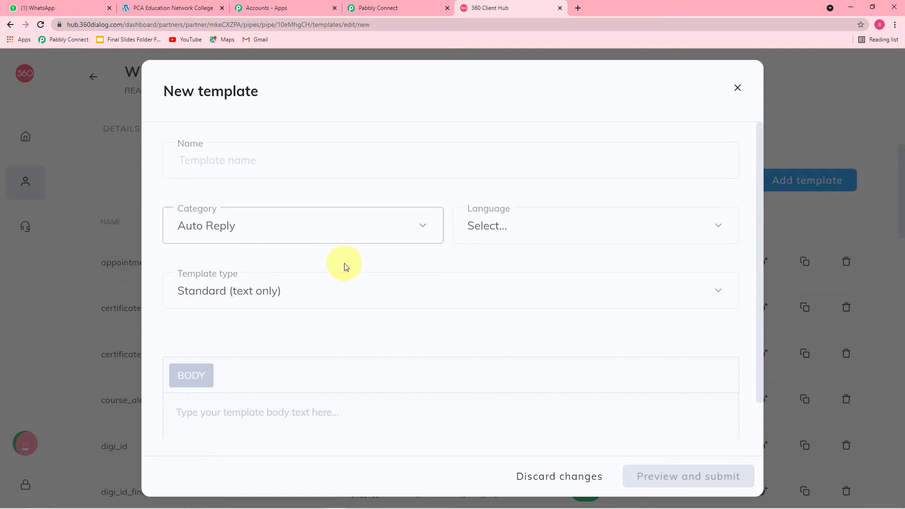
{"action": "left_click", "coordinate": [304, 236]}
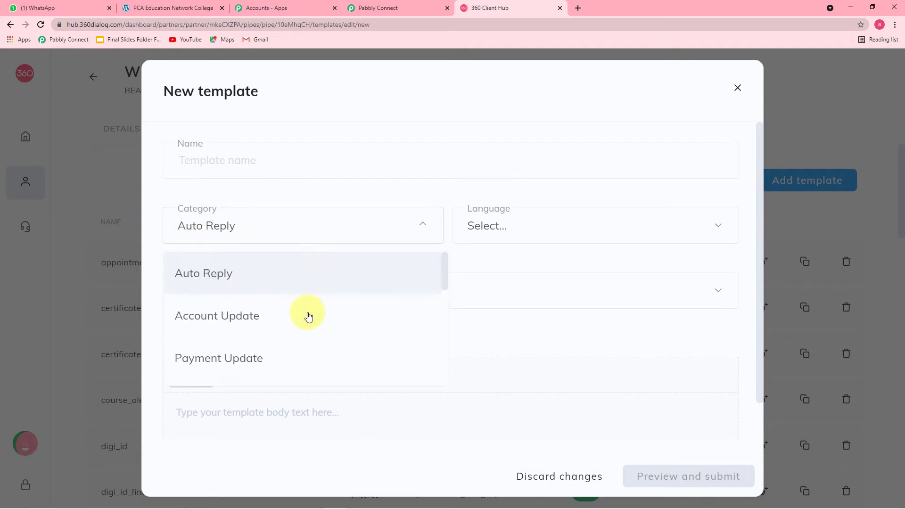
{"action": "scroll", "coordinate": [299, 325], "scroll_direction": "down", "scroll_amount": 3}
{"action": "scroll", "coordinate": [300, 327], "scroll_direction": "down", "scroll_amount": 3}
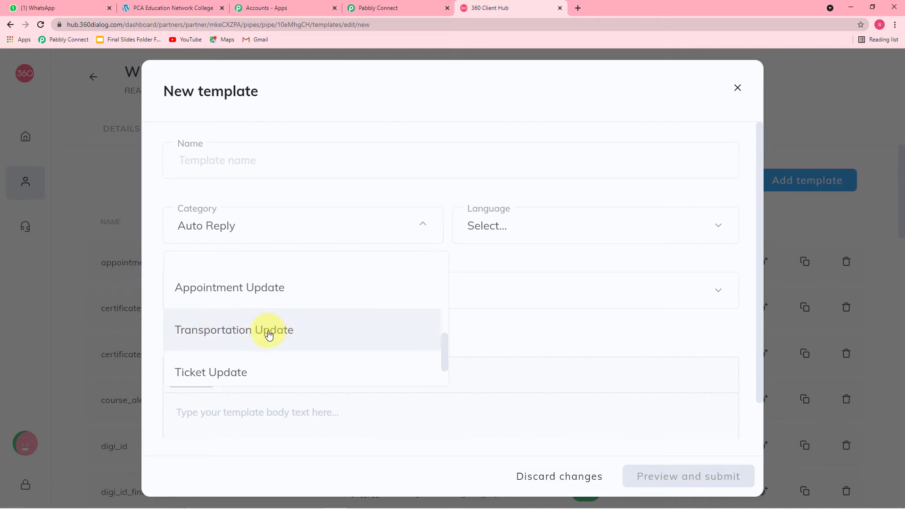
{"action": "scroll", "coordinate": [257, 335], "scroll_direction": "down", "scroll_amount": 3}
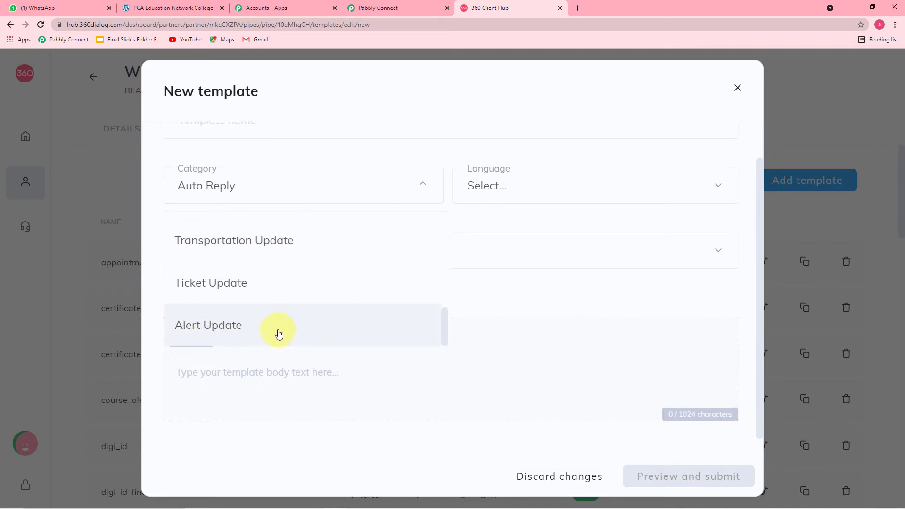
{"action": "left_click", "coordinate": [541, 216]}
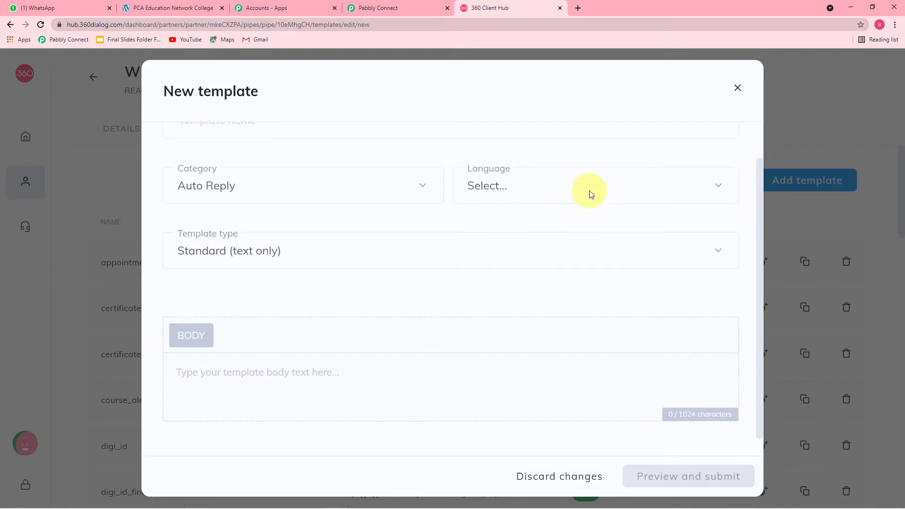
{"action": "left_click", "coordinate": [537, 202]}
{"action": "scroll", "coordinate": [556, 297], "scroll_direction": "down", "scroll_amount": 4}
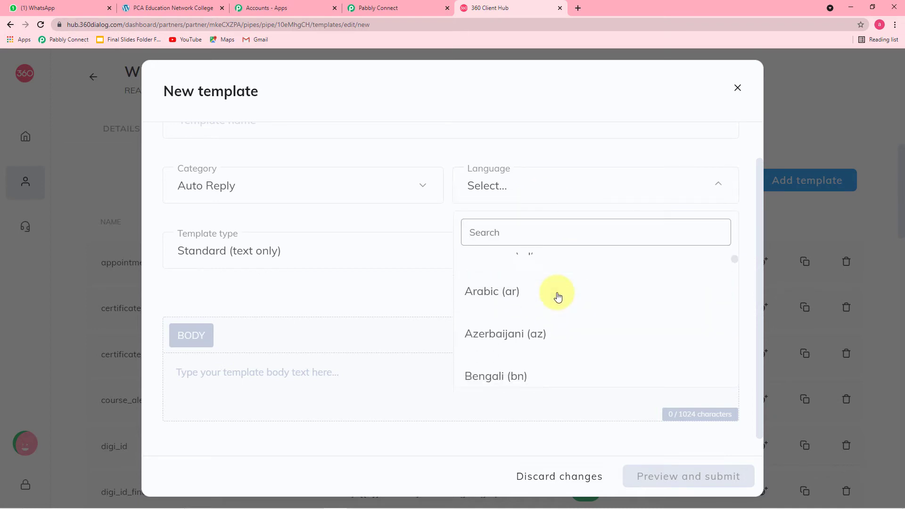
{"action": "left_click", "coordinate": [399, 248]}
{"action": "left_click", "coordinate": [359, 221]}
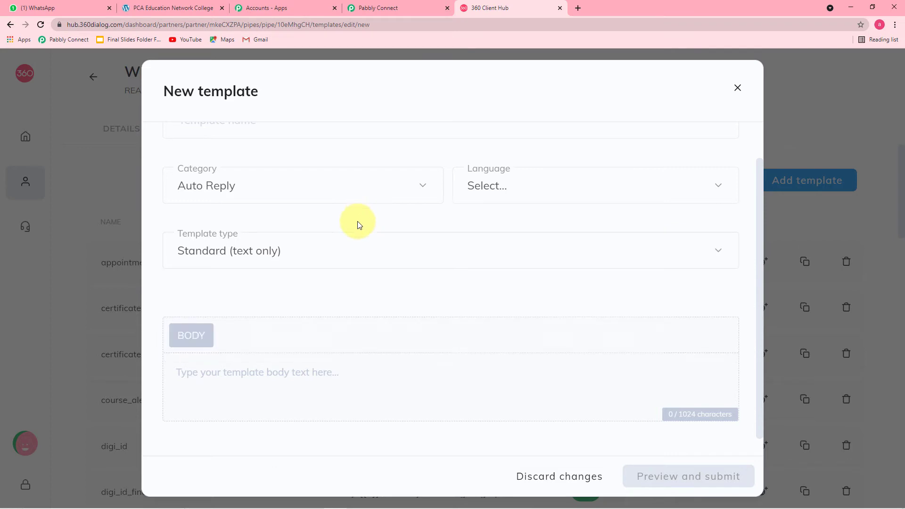
{"action": "left_click", "coordinate": [360, 258]}
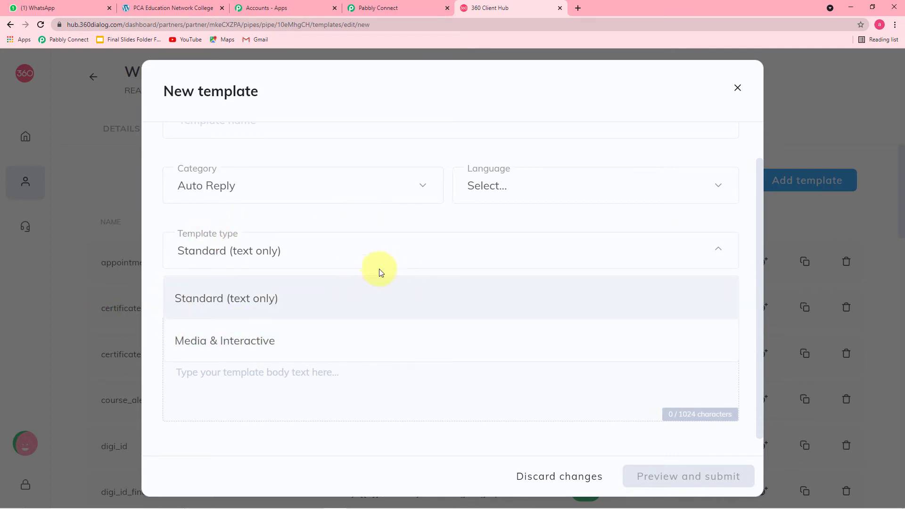
{"action": "left_click", "coordinate": [375, 252]}
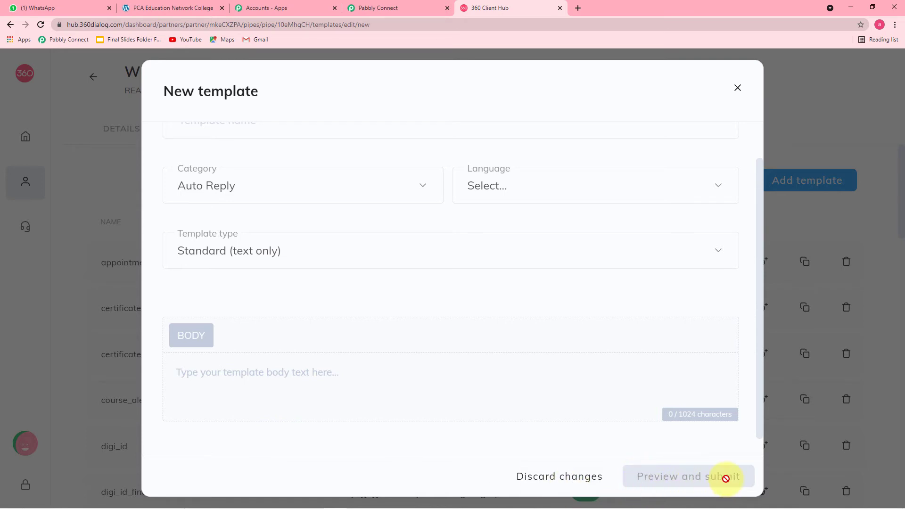
{"action": "left_click", "coordinate": [738, 88]}
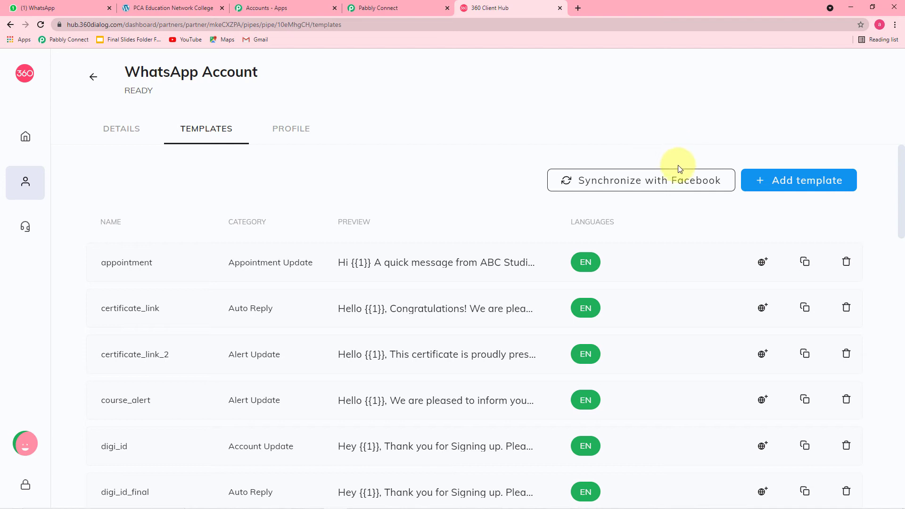
Synchronize the WhatsApp templates with Facebook and look through the template list.
{"action": "left_click", "coordinate": [710, 172]}
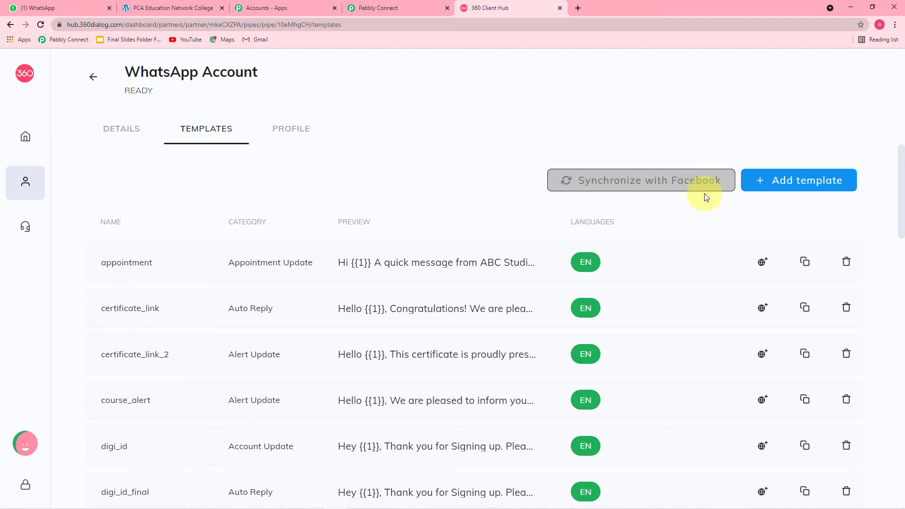
{"action": "scroll", "coordinate": [465, 207], "scroll_direction": "down", "scroll_amount": 1}
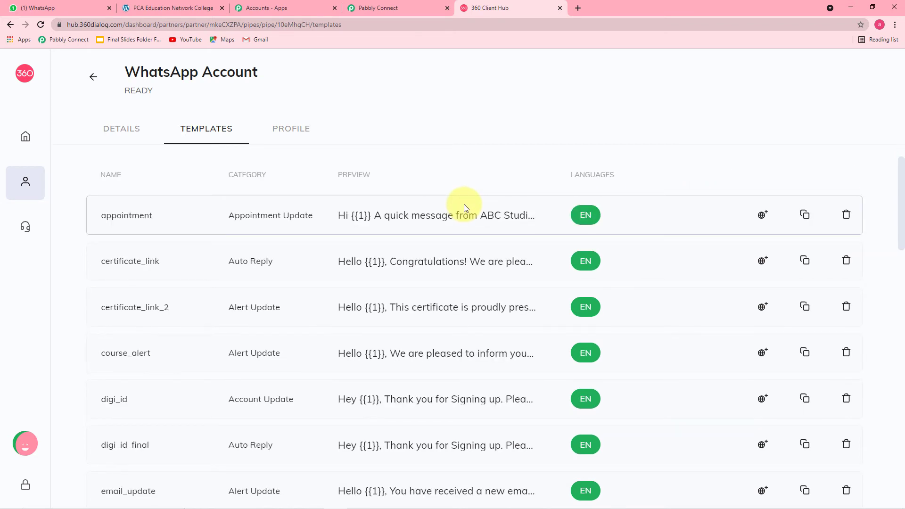
{"action": "scroll", "coordinate": [464, 206], "scroll_direction": "down", "scroll_amount": 1}
{"action": "scroll", "coordinate": [466, 222], "scroll_direction": "up", "scroll_amount": 2}
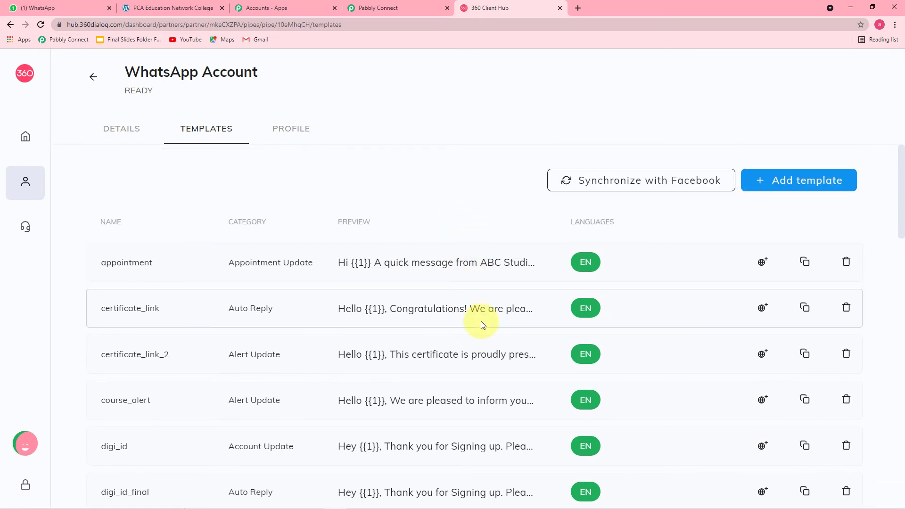
{"action": "scroll", "coordinate": [481, 321], "scroll_direction": "down", "scroll_amount": 4}
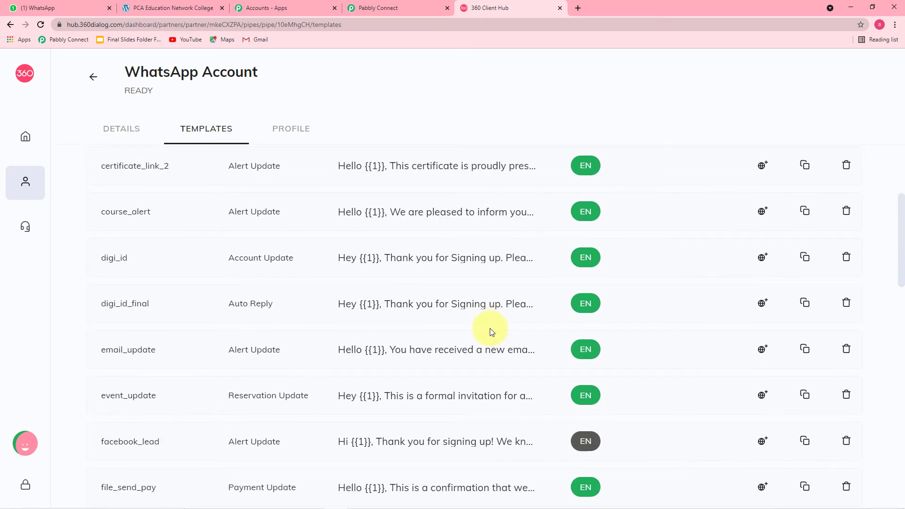
{"action": "scroll", "coordinate": [490, 331], "scroll_direction": "up", "scroll_amount": 2}
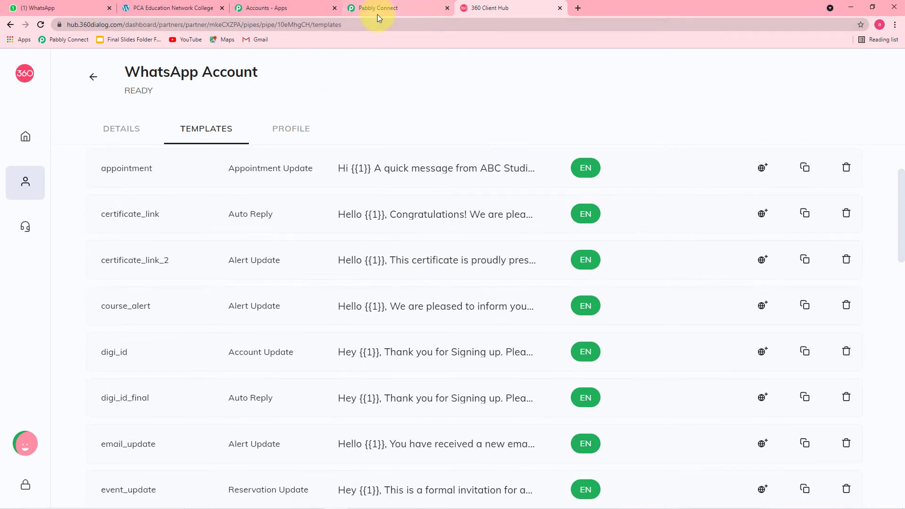
Switch back to the Pabbly Connect workflow and set the message template to send_brochure_final (en).
{"action": "left_click", "coordinate": [377, 8]}
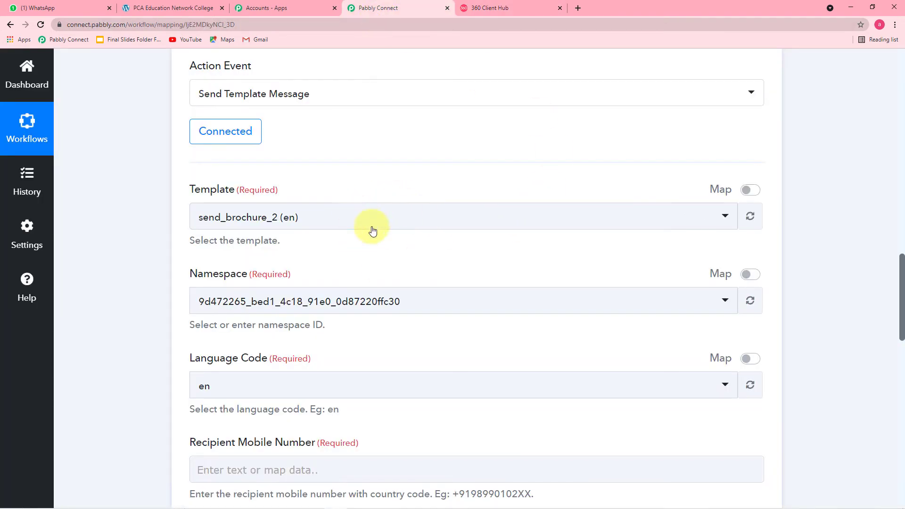
{"action": "left_click", "coordinate": [404, 223]}
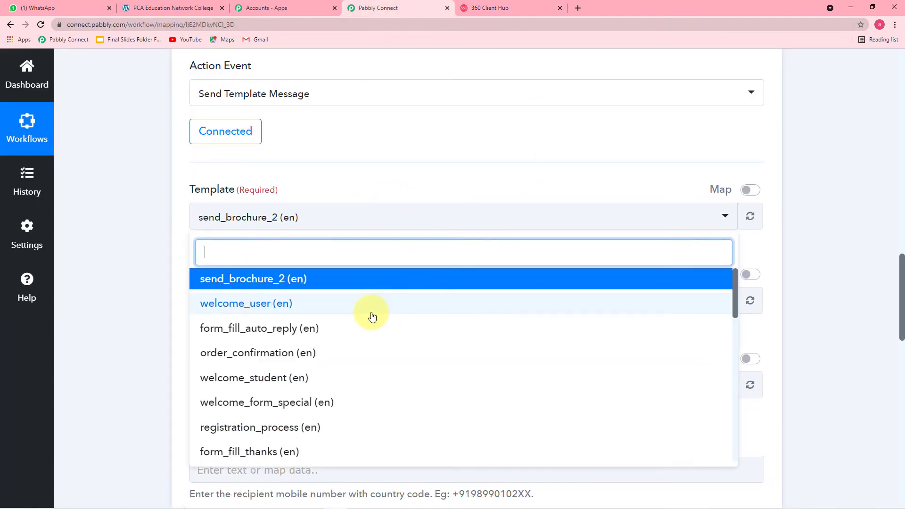
{"action": "scroll", "coordinate": [372, 313], "scroll_direction": "down", "scroll_amount": 5}
{"action": "scroll", "coordinate": [371, 316], "scroll_direction": "down", "scroll_amount": 6}
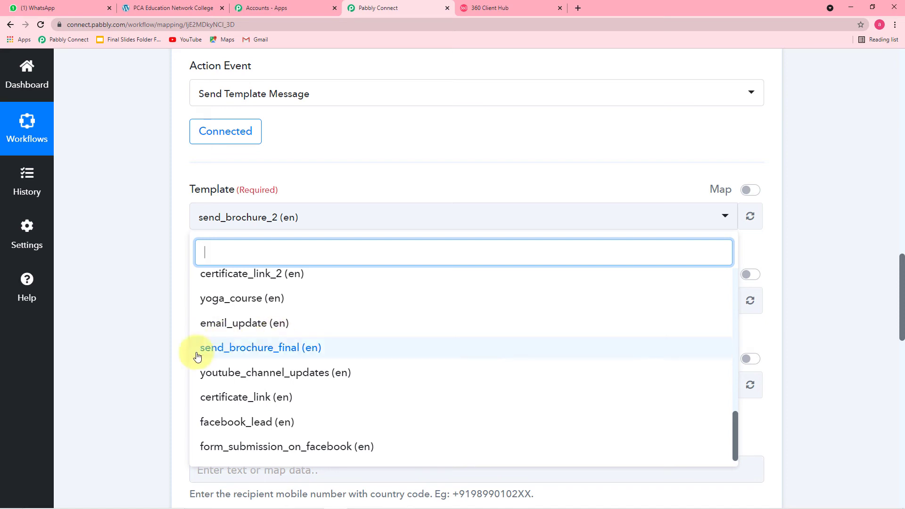
{"action": "left_click", "coordinate": [232, 351]}
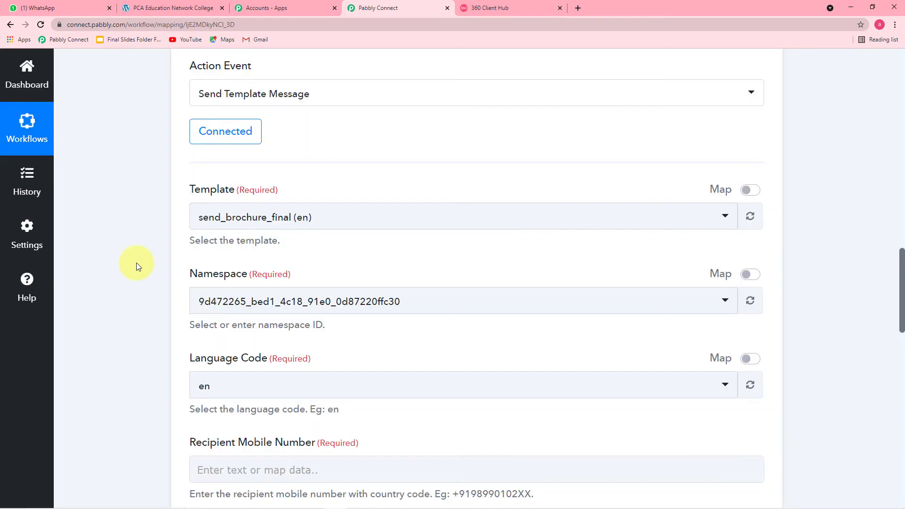
Select en as the language code for the WhatsApp template message.
{"action": "scroll", "coordinate": [137, 262], "scroll_direction": "down", "scroll_amount": 2}
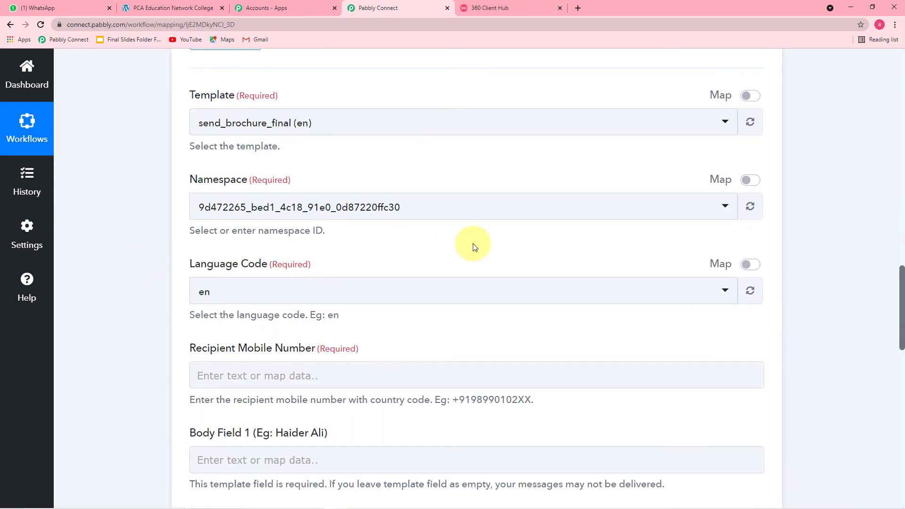
{"action": "scroll", "coordinate": [473, 246], "scroll_direction": "down", "scroll_amount": 2}
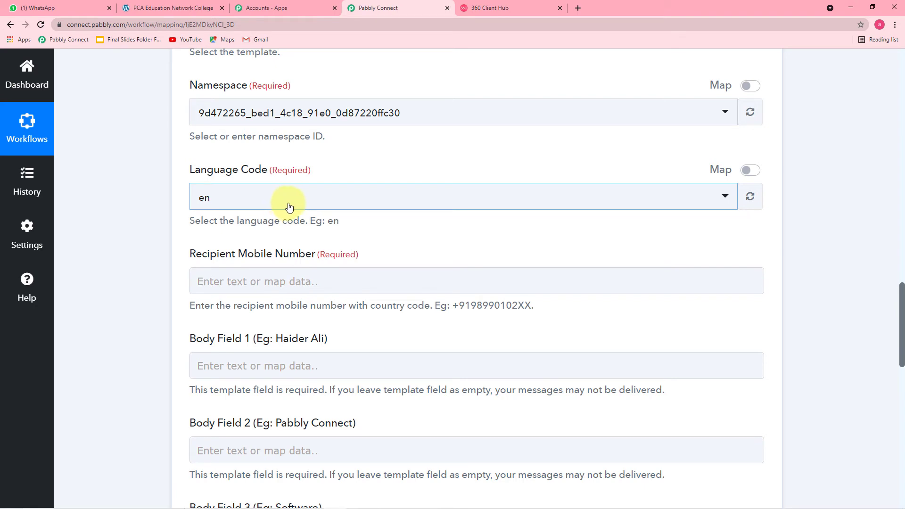
{"action": "scroll", "coordinate": [349, 216], "scroll_direction": "down", "scroll_amount": 1}
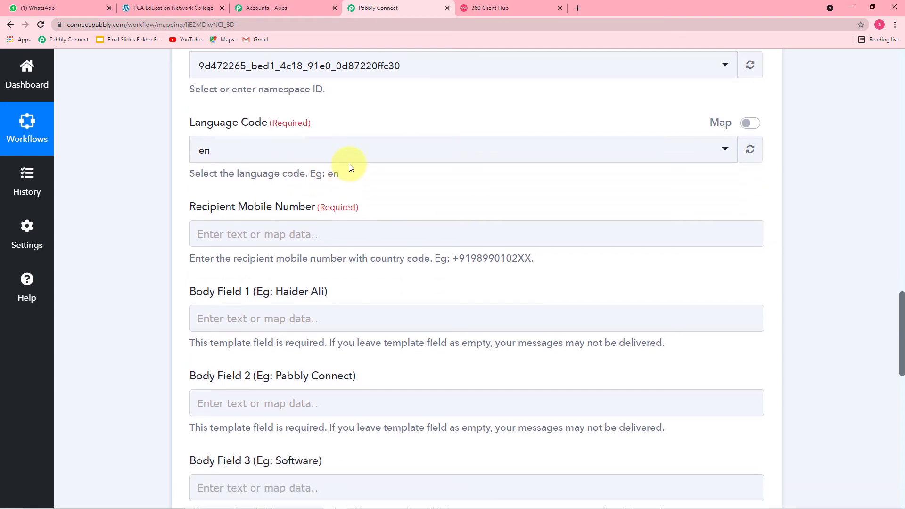
{"action": "left_click", "coordinate": [231, 158]}
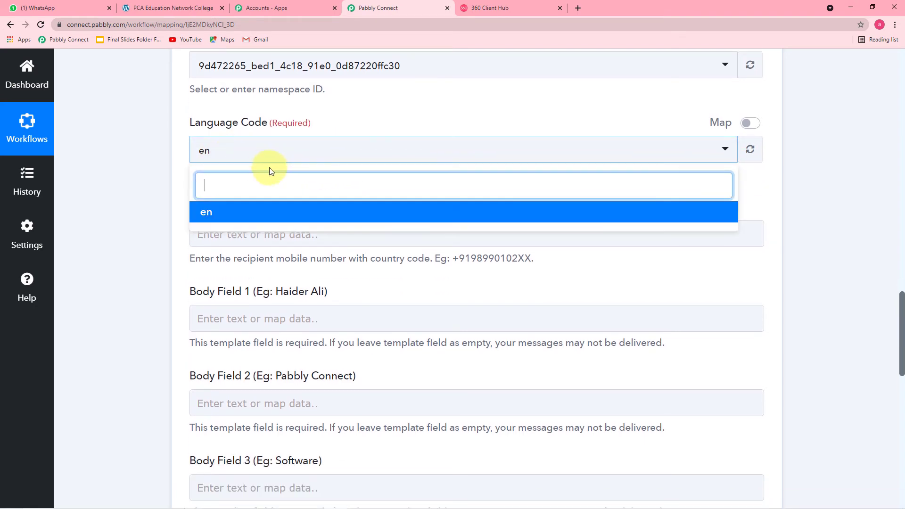
{"action": "left_click", "coordinate": [204, 214]}
{"action": "scroll", "coordinate": [330, 165], "scroll_direction": "down", "scroll_amount": 2}
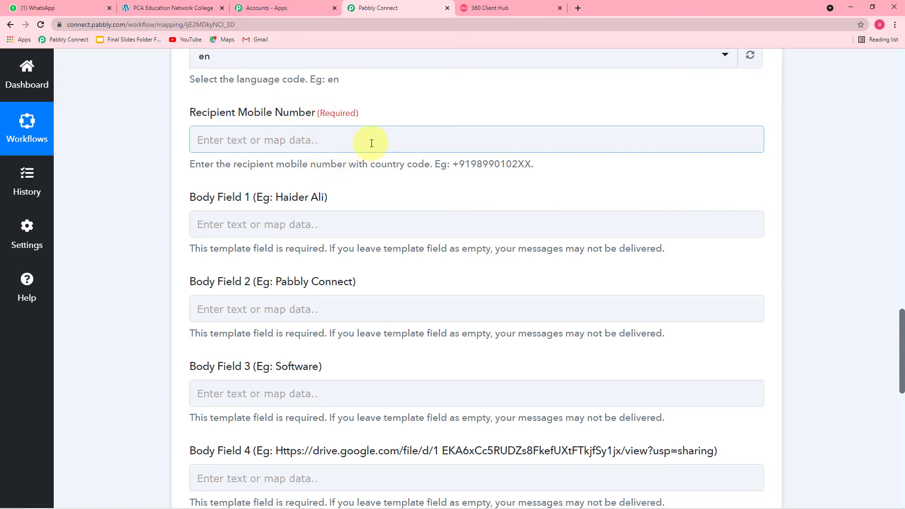
Map the recipient mobile number to the Mobile Number value from the Elementor form submission.
{"action": "scroll", "coordinate": [382, 143], "scroll_direction": "up", "scroll_amount": 2}
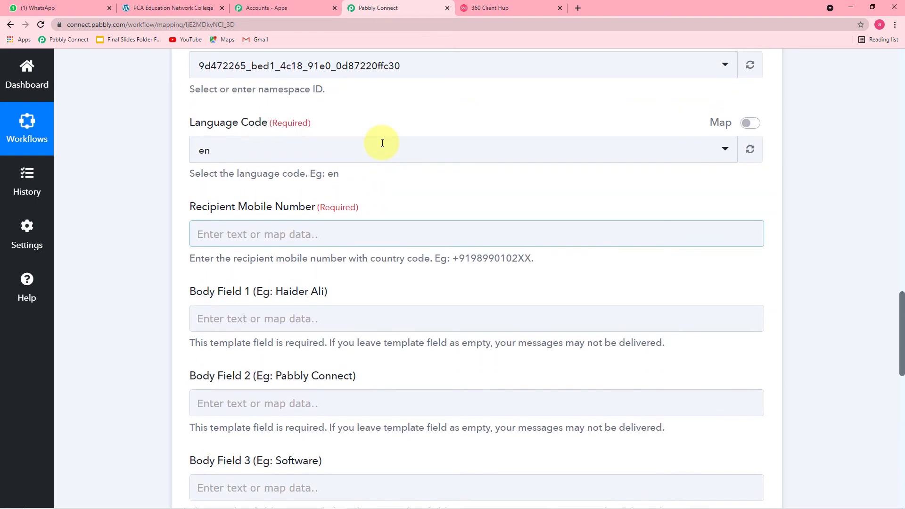
{"action": "scroll", "coordinate": [379, 145], "scroll_direction": "down", "scroll_amount": 3}
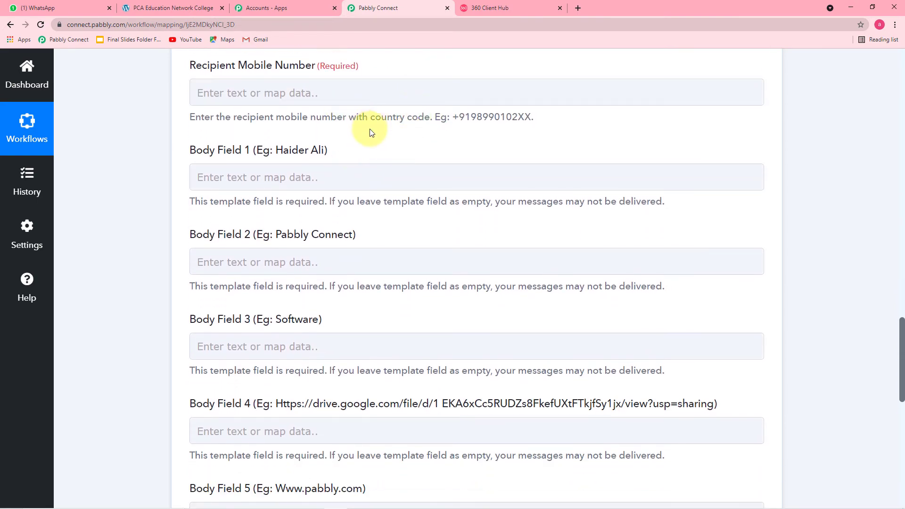
{"action": "scroll", "coordinate": [370, 126], "scroll_direction": "up", "scroll_amount": 10}
{"action": "scroll", "coordinate": [371, 126], "scroll_direction": "down", "scroll_amount": 4}
{"action": "scroll", "coordinate": [371, 116], "scroll_direction": "up", "scroll_amount": 11}
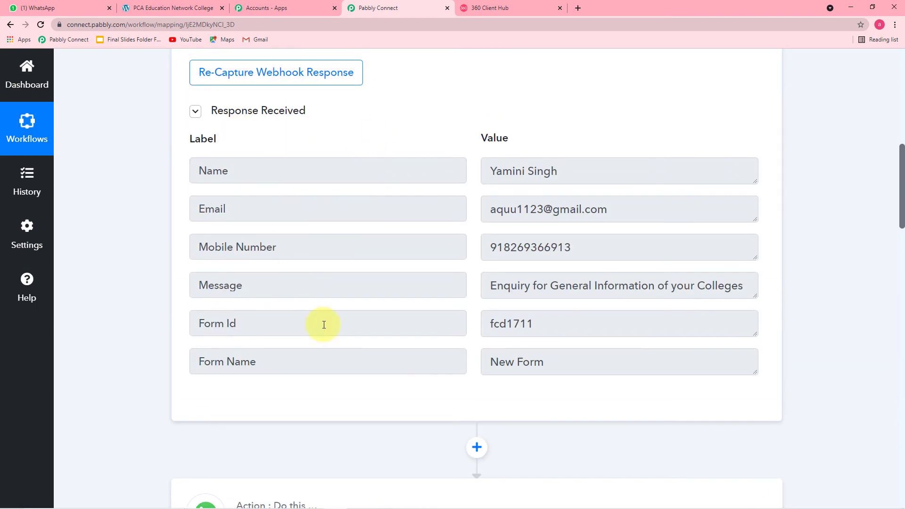
{"action": "scroll", "coordinate": [126, 298], "scroll_direction": "down", "scroll_amount": 15}
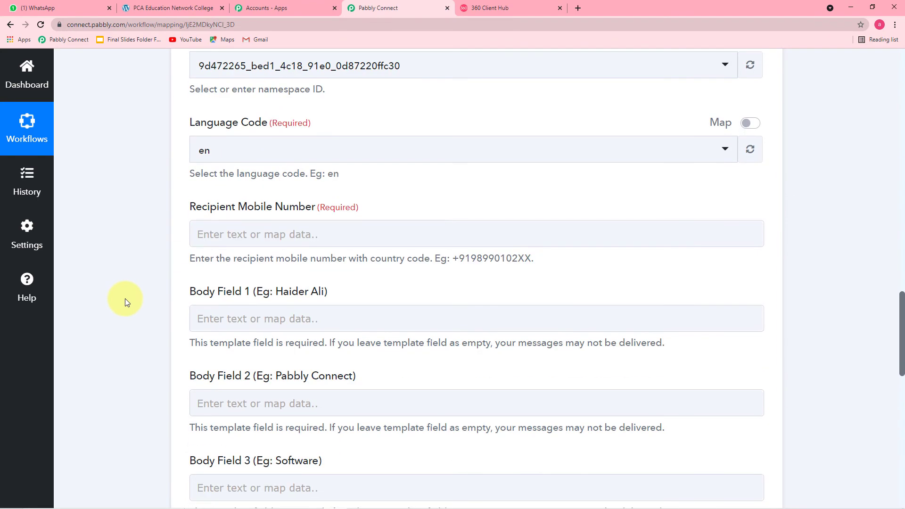
{"action": "left_click", "coordinate": [408, 236]}
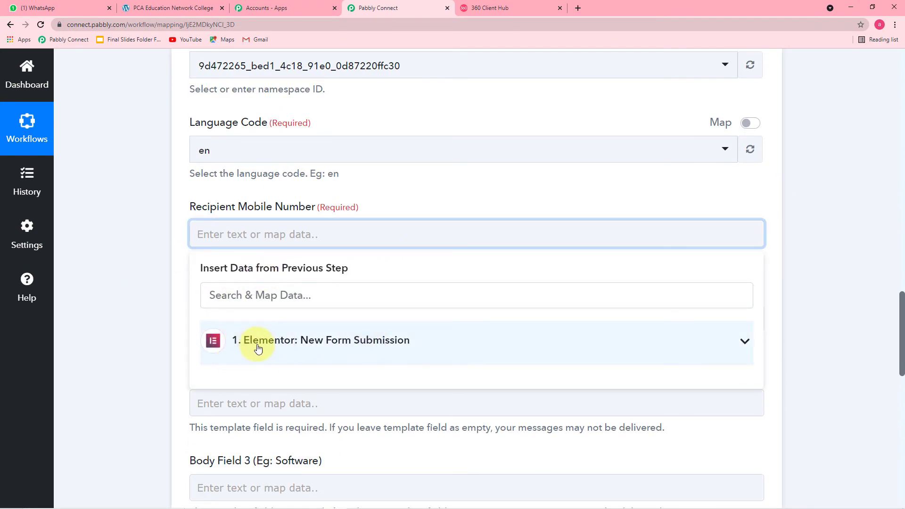
{"action": "left_click", "coordinate": [361, 352]}
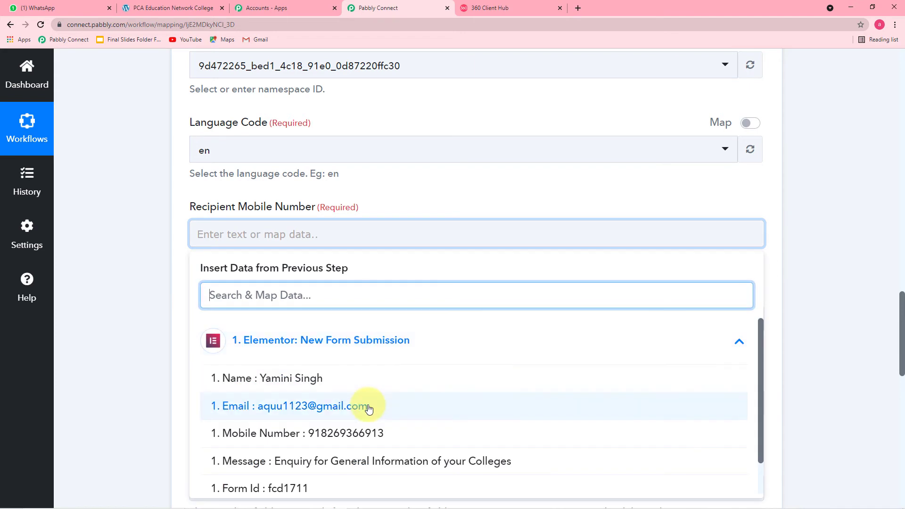
{"action": "scroll", "coordinate": [367, 408], "scroll_direction": "down", "scroll_amount": 1}
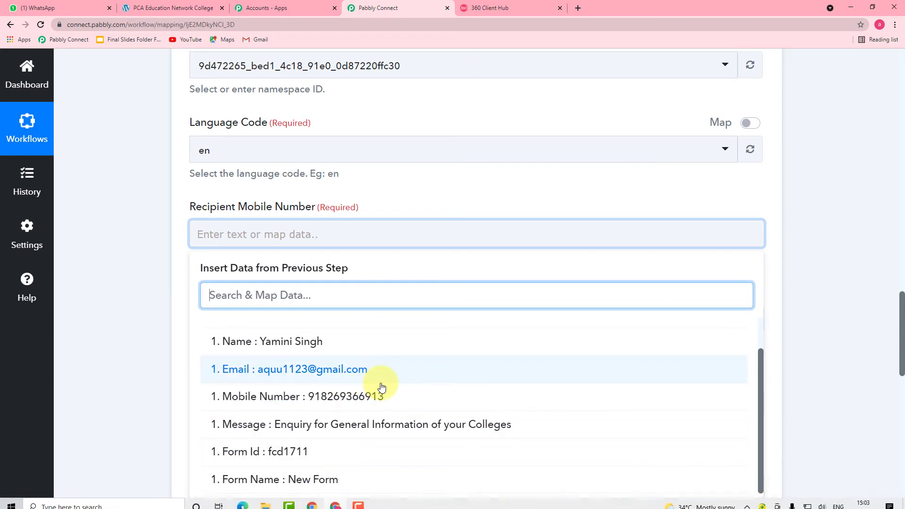
{"action": "left_click", "coordinate": [376, 396]}
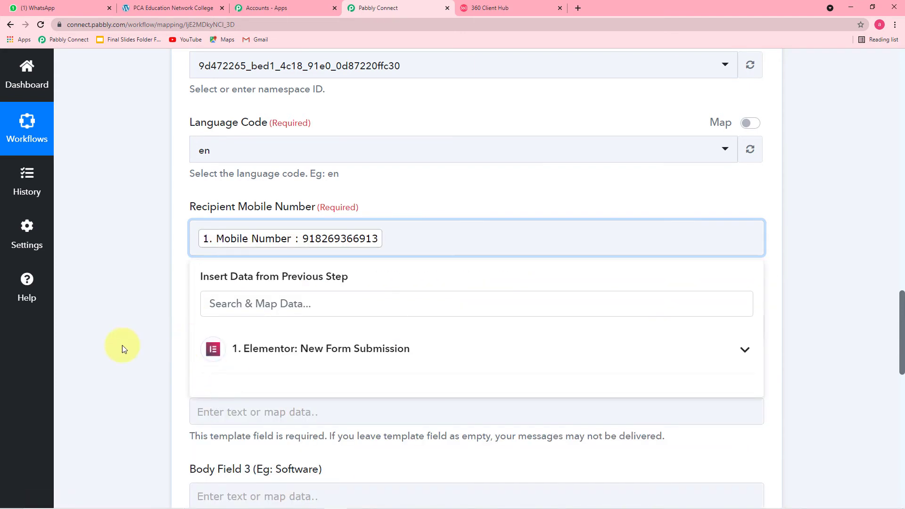
{"action": "left_click", "coordinate": [95, 340]}
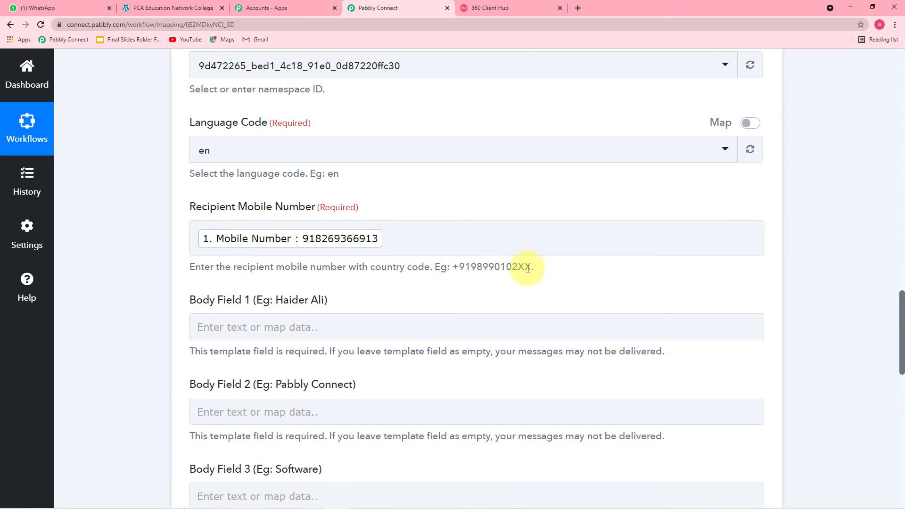
Add a + before the mapped value in the recipient mobile number so it follows the country code format.
{"action": "left_click", "coordinate": [193, 238]}
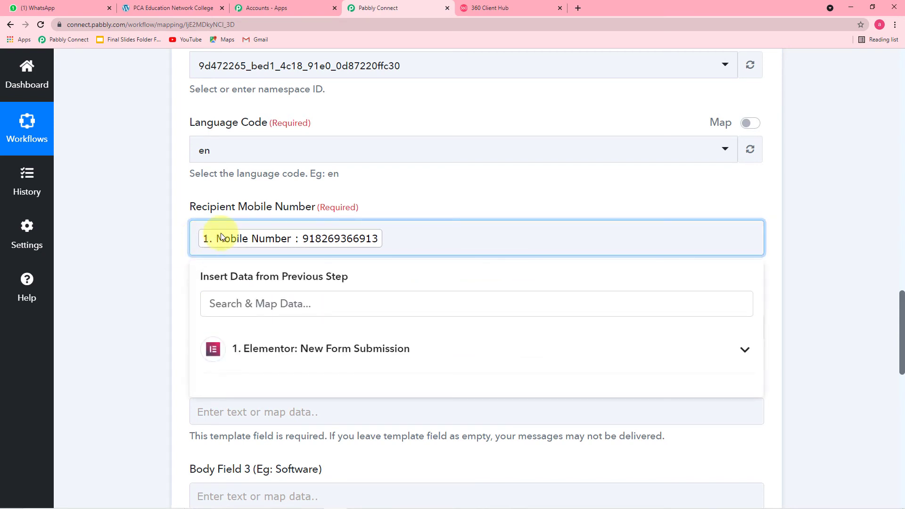
{"action": "type", "text": "+"}
{"action": "left_click", "coordinate": [103, 264]}
Look through the body fields that the message template requires.
{"action": "scroll", "coordinate": [105, 265], "scroll_direction": "down", "scroll_amount": 3}
{"action": "left_click", "coordinate": [246, 179]}
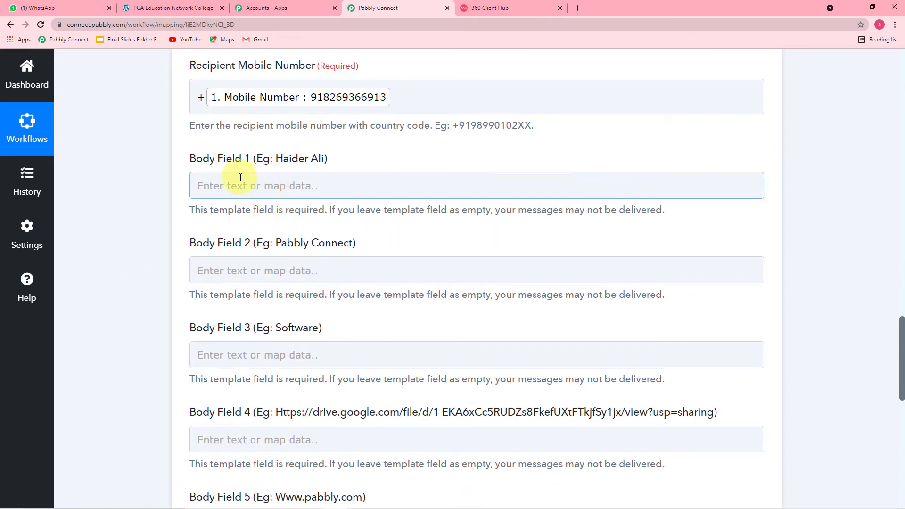
{"action": "left_click", "coordinate": [264, 364]}
{"action": "left_click", "coordinate": [264, 372]}
{"action": "scroll", "coordinate": [265, 311], "scroll_direction": "down", "scroll_amount": 3}
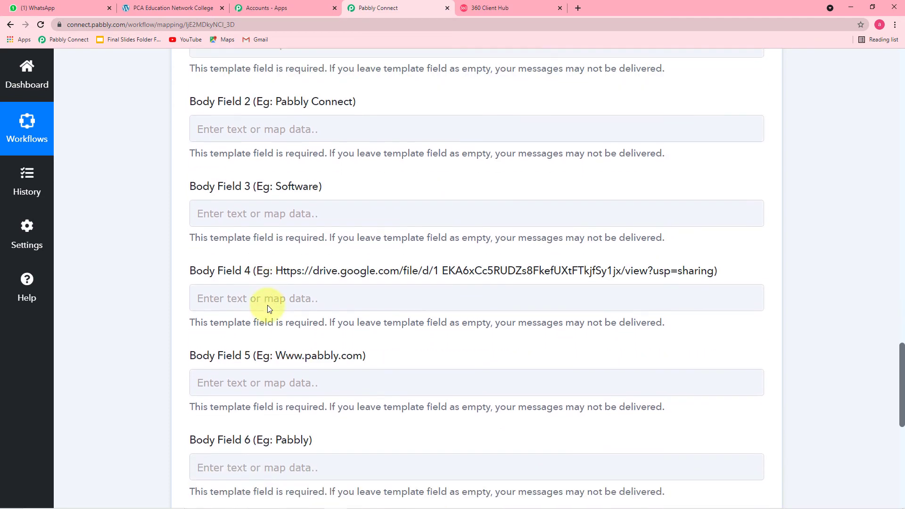
{"action": "scroll", "coordinate": [312, 196], "scroll_direction": "up", "scroll_amount": 4}
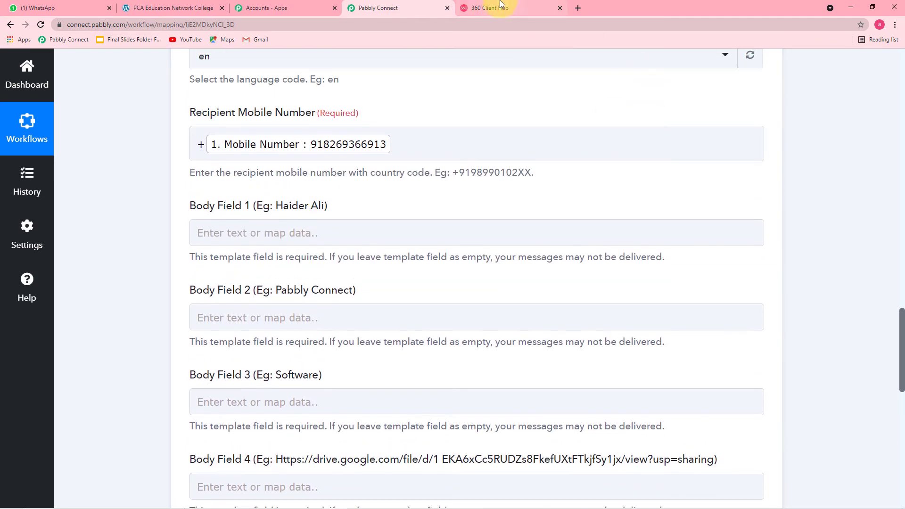
Switch to the 360 Client Hub, open the preview of the send_brochure_final template and read its message text and placeholders.
{"action": "left_click", "coordinate": [501, 8]}
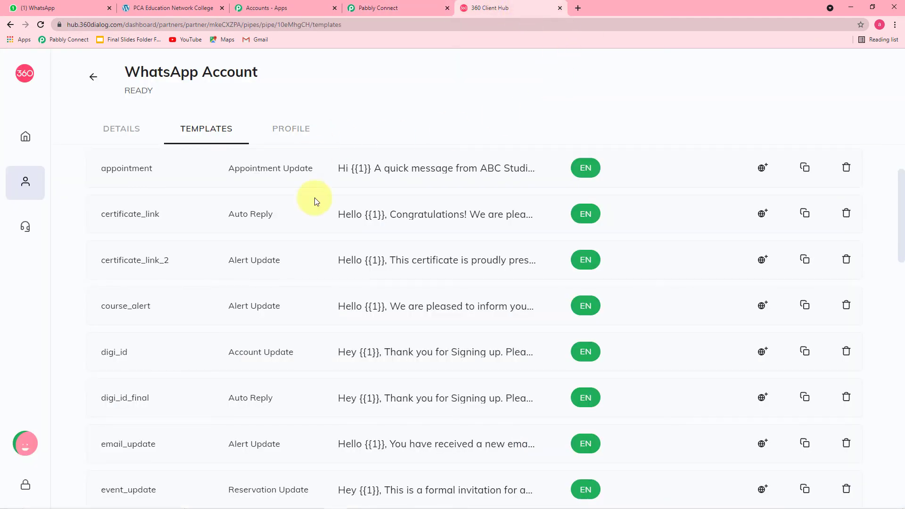
{"action": "scroll", "coordinate": [268, 312], "scroll_direction": "up", "scroll_amount": 2}
{"action": "scroll", "coordinate": [267, 312], "scroll_direction": "down", "scroll_amount": 6}
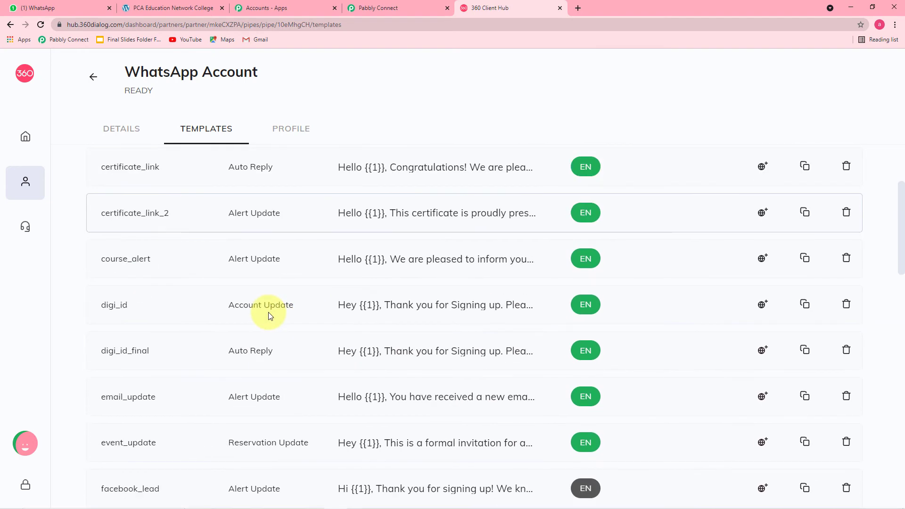
{"action": "scroll", "coordinate": [267, 312], "scroll_direction": "down", "scroll_amount": 6}
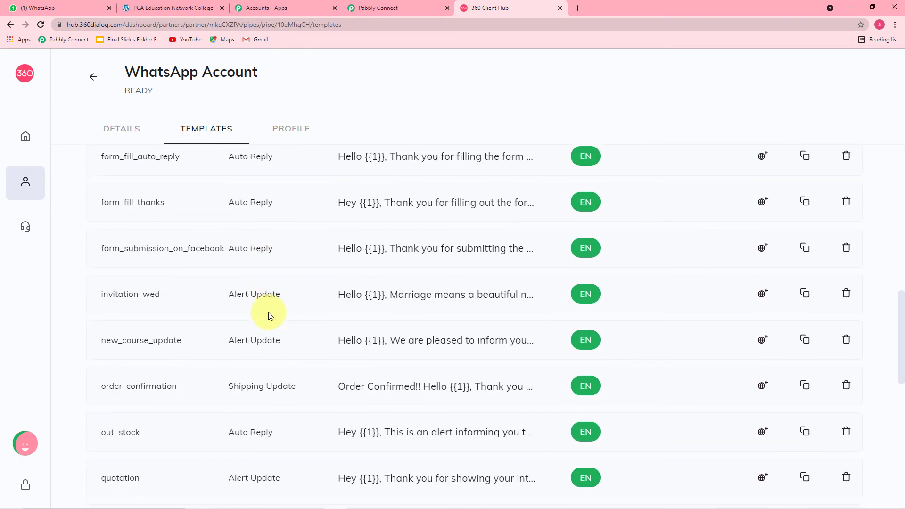
{"action": "scroll", "coordinate": [177, 380], "scroll_direction": "down", "scroll_amount": 5}
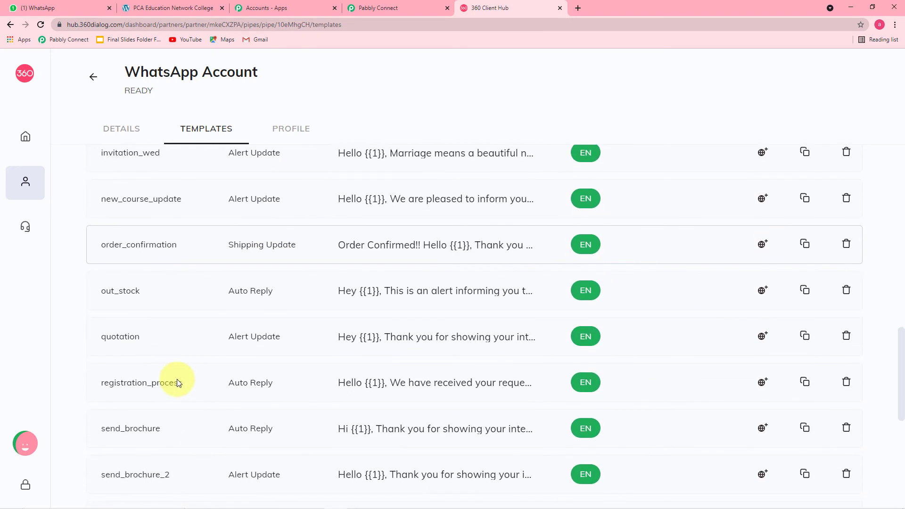
{"action": "scroll", "coordinate": [177, 382], "scroll_direction": "down", "scroll_amount": 1}
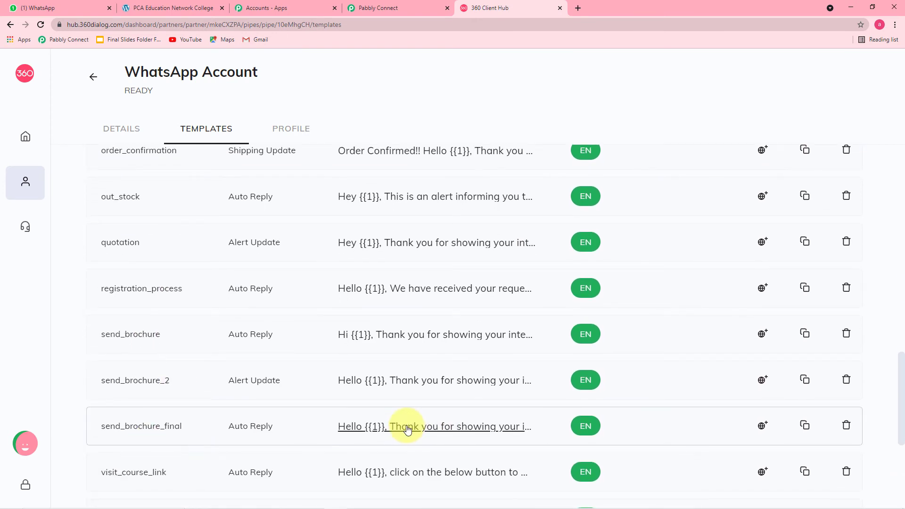
{"action": "left_click", "coordinate": [376, 426]}
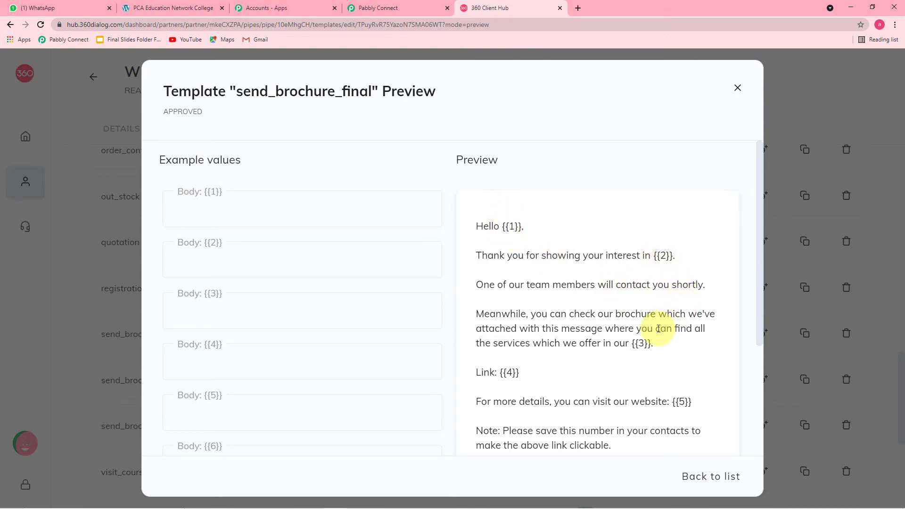
{"action": "scroll", "coordinate": [659, 400], "scroll_direction": "down", "scroll_amount": 2}
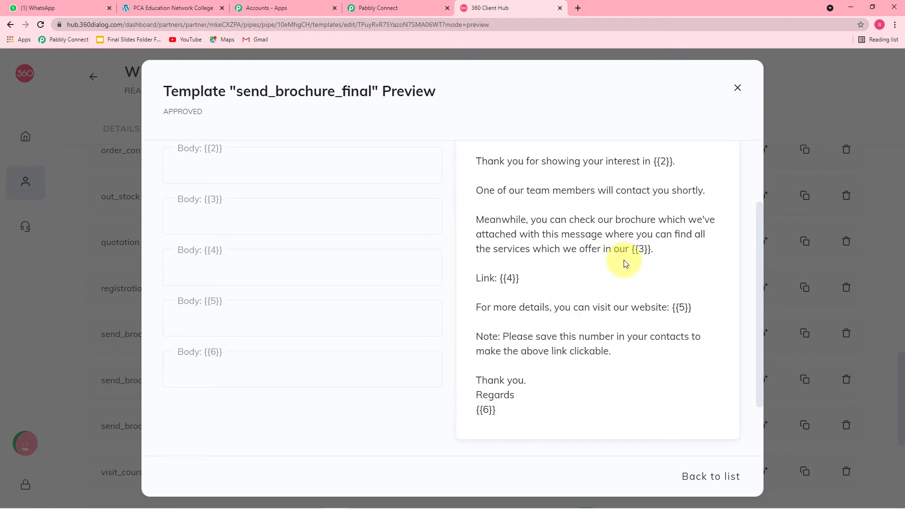
{"action": "scroll", "coordinate": [625, 264], "scroll_direction": "up", "scroll_amount": 2}
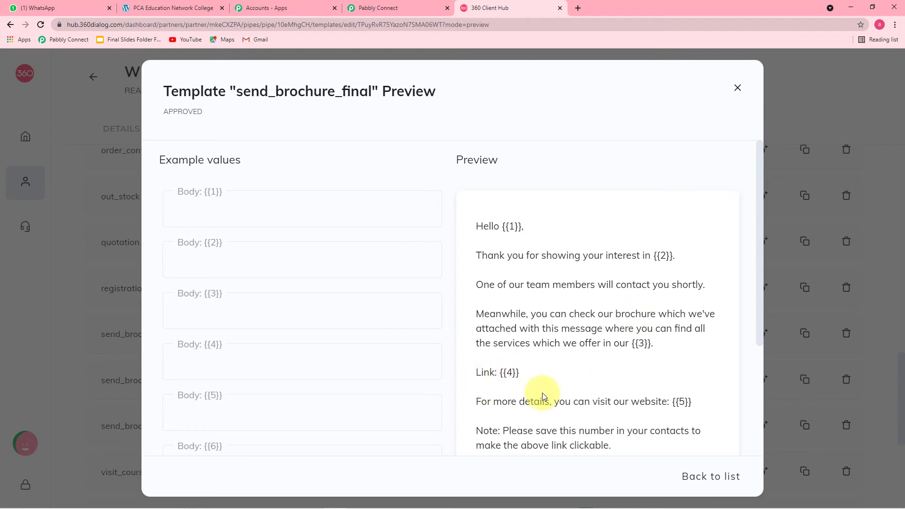
{"action": "scroll", "coordinate": [678, 402], "scroll_direction": "down", "scroll_amount": 1}
{"action": "scroll", "coordinate": [601, 390], "scroll_direction": "down", "scroll_amount": 1}
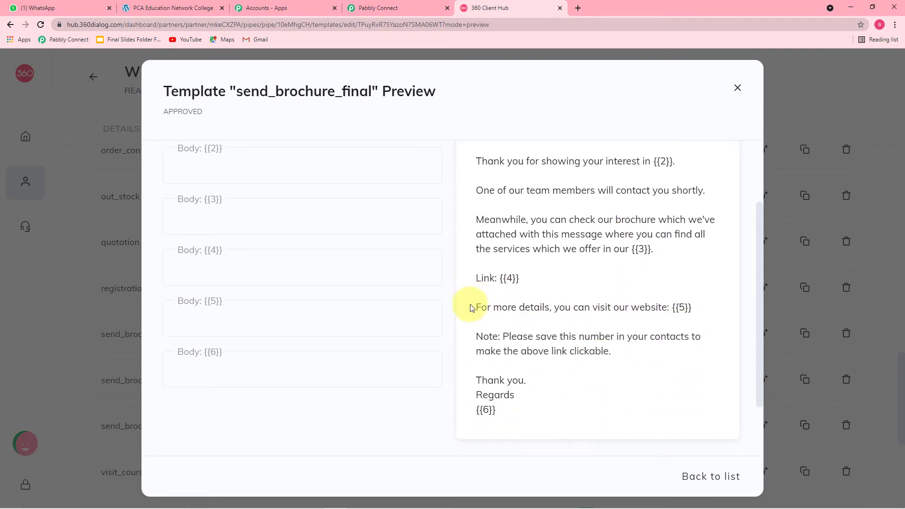
{"action": "scroll", "coordinate": [619, 253], "scroll_direction": "up", "scroll_amount": 1}
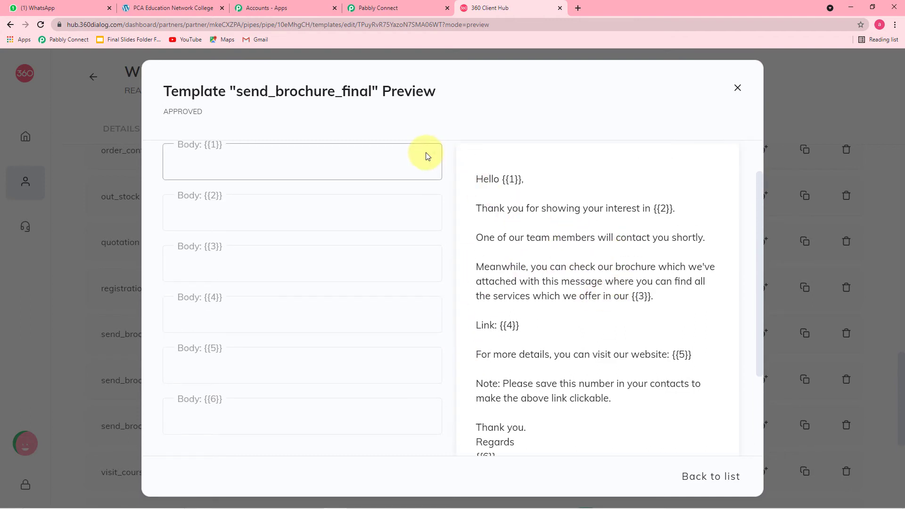
Switch back to the Pabbly Connect workflow and map Body Field 1 to the Name value from the Elementor form submission.
{"action": "left_click", "coordinate": [394, 7]}
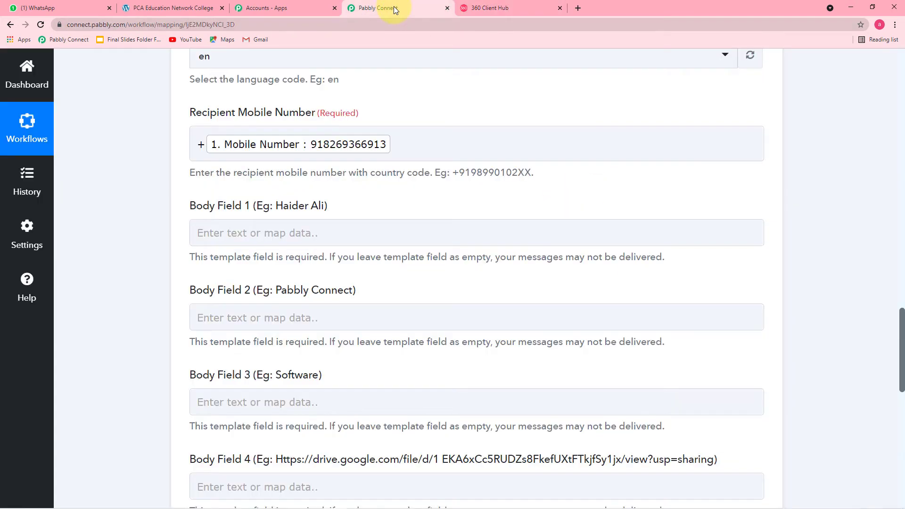
{"action": "scroll", "coordinate": [144, 196], "scroll_direction": "down", "scroll_amount": 1}
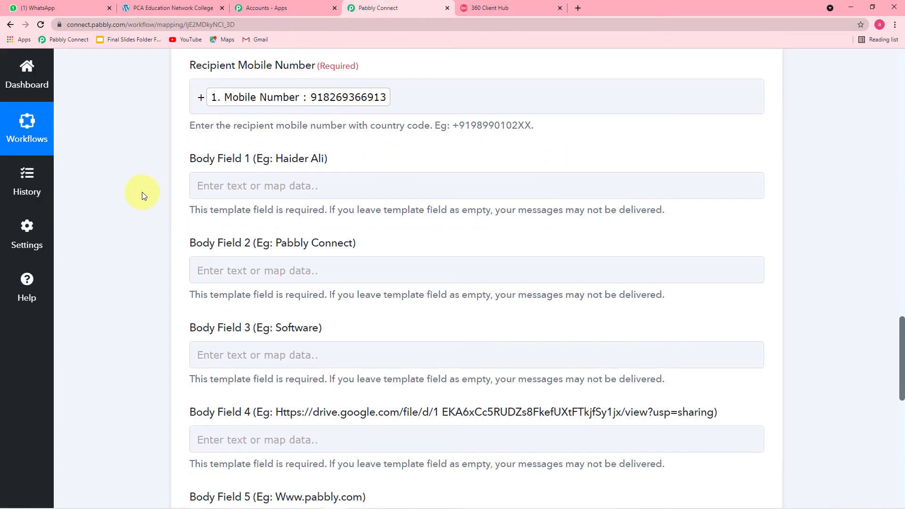
{"action": "left_click", "coordinate": [289, 196]}
{"action": "left_click", "coordinate": [303, 187]}
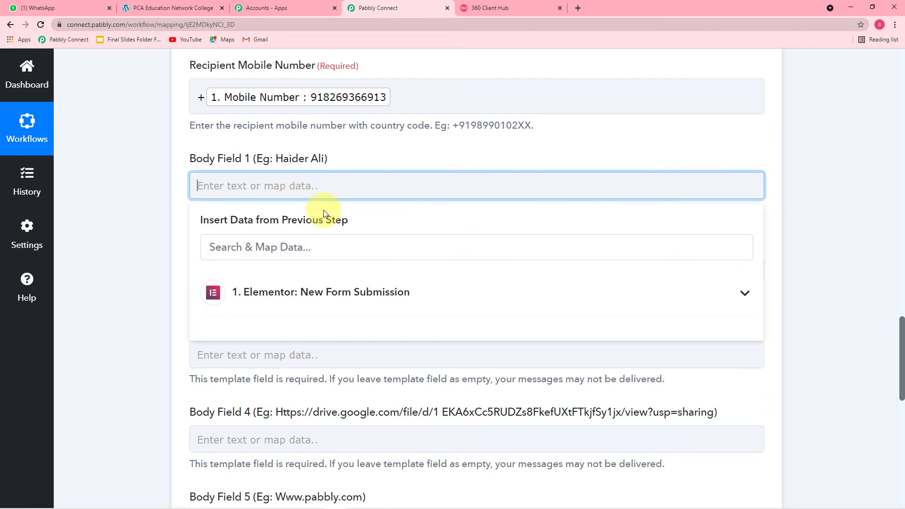
{"action": "scroll", "coordinate": [283, 217], "scroll_direction": "down", "scroll_amount": 2}
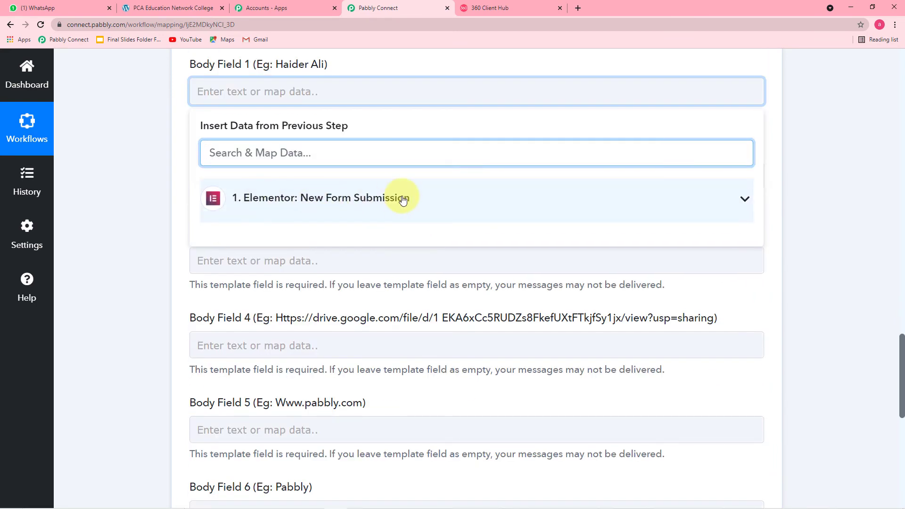
{"action": "left_click", "coordinate": [289, 205]}
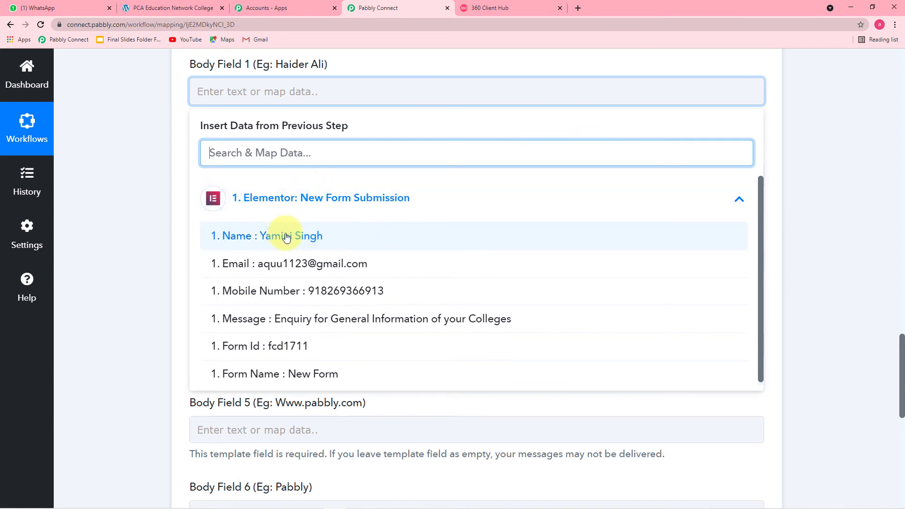
{"action": "left_click", "coordinate": [311, 240]}
{"action": "scroll", "coordinate": [126, 165], "scroll_direction": "down", "scroll_amount": 1}
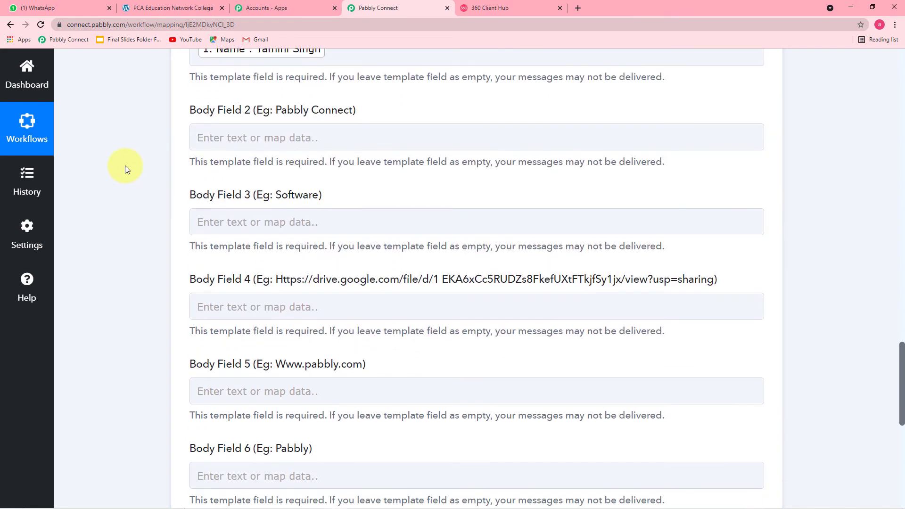
Check placeholder 2 in the 360 Client Hub template and the college website's name, and set Body Field 2 in Pabbly Connect to PCA Education Network.
{"action": "left_click", "coordinate": [306, 137]}
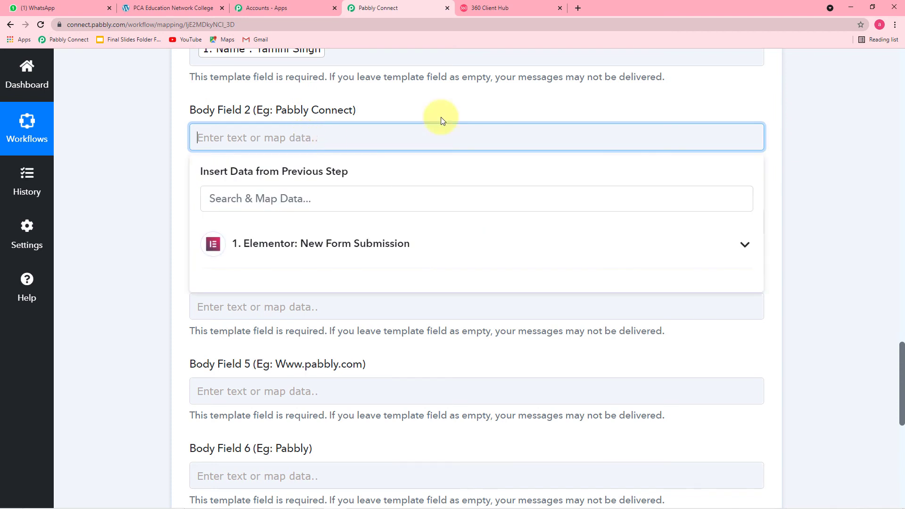
{"action": "left_click", "coordinate": [508, 9]}
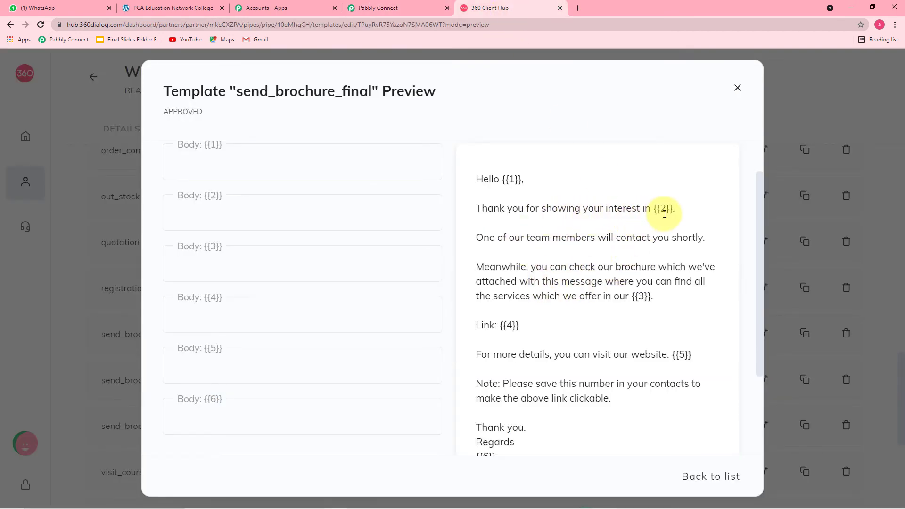
{"action": "left_click", "coordinate": [386, 10]}
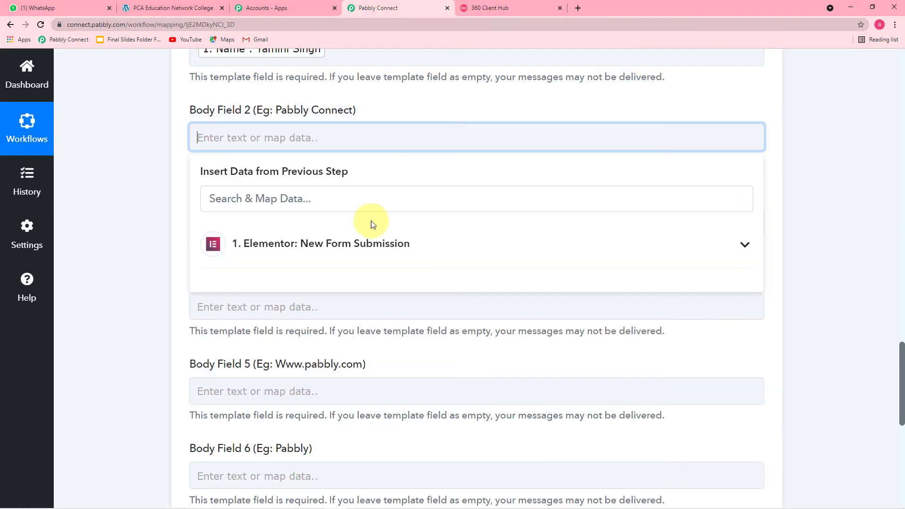
{"action": "left_click", "coordinate": [197, 4]}
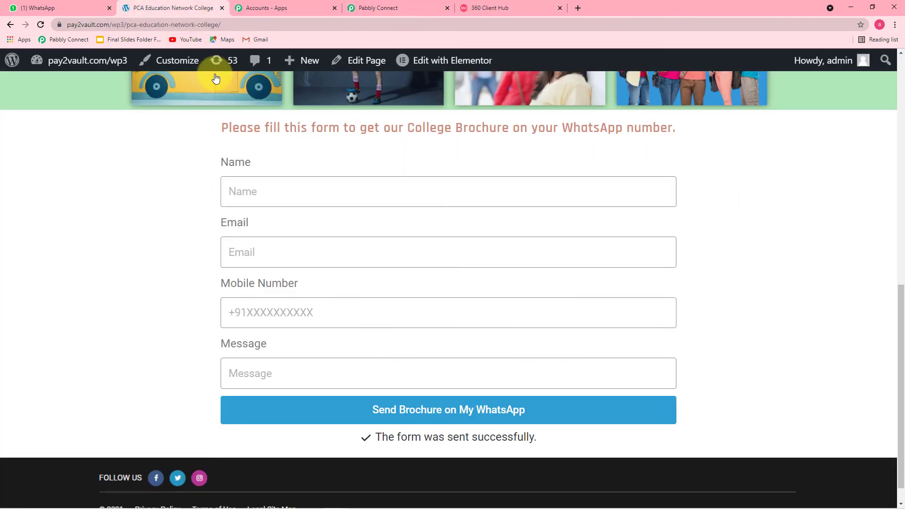
{"action": "scroll", "coordinate": [195, 190], "scroll_direction": "up", "scroll_amount": 10}
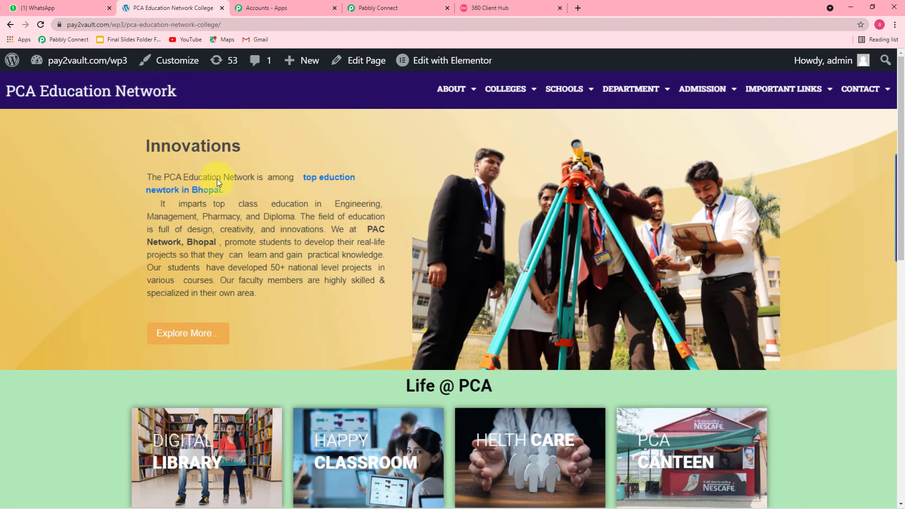
{"action": "left_click", "coordinate": [397, 7]}
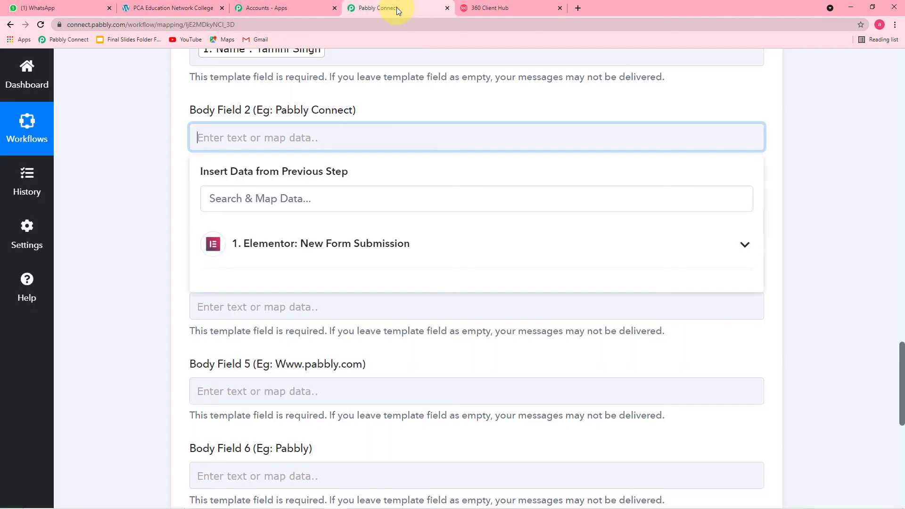
{"action": "type", "text": "PCA "}
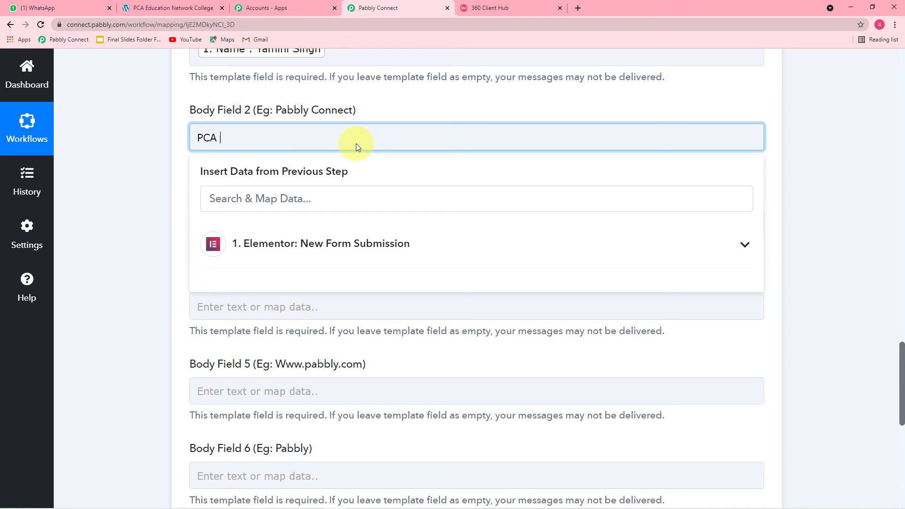
{"action": "type", "text": "Education"}
{"action": "type", "text": "Network"}
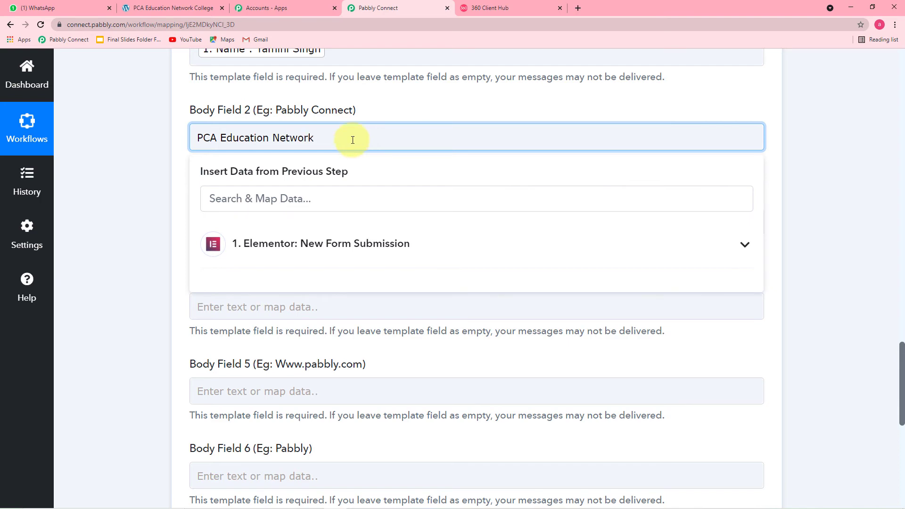
{"action": "left_click", "coordinate": [149, 194]}
Check placeholder 3 in the 360 Client Hub template preview and set Body Field 3 in the Pabbly Connect workflow to "Colleges.".
{"action": "scroll", "coordinate": [434, 148], "scroll_direction": "down", "scroll_amount": 1}
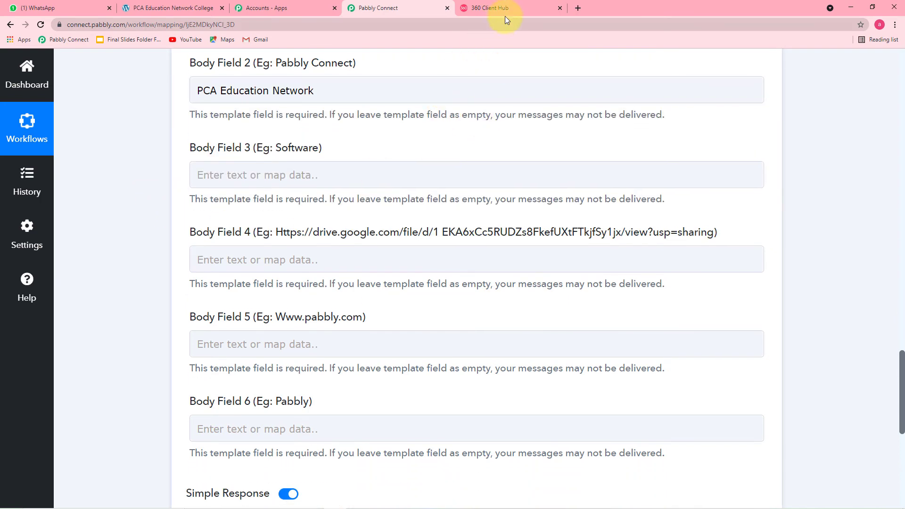
{"action": "left_click", "coordinate": [521, 7]}
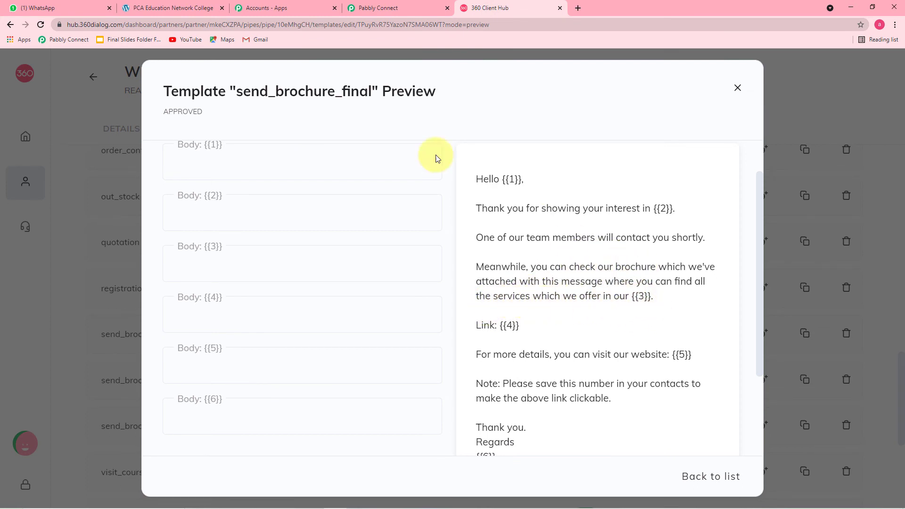
{"action": "left_click", "coordinate": [368, 9]}
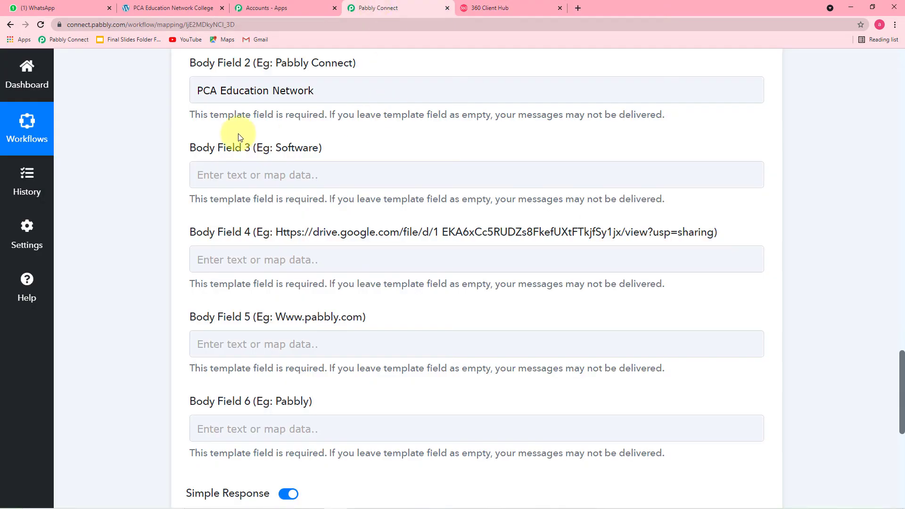
{"action": "left_click", "coordinate": [259, 178]}
{"action": "type", "text": "Colleges"}
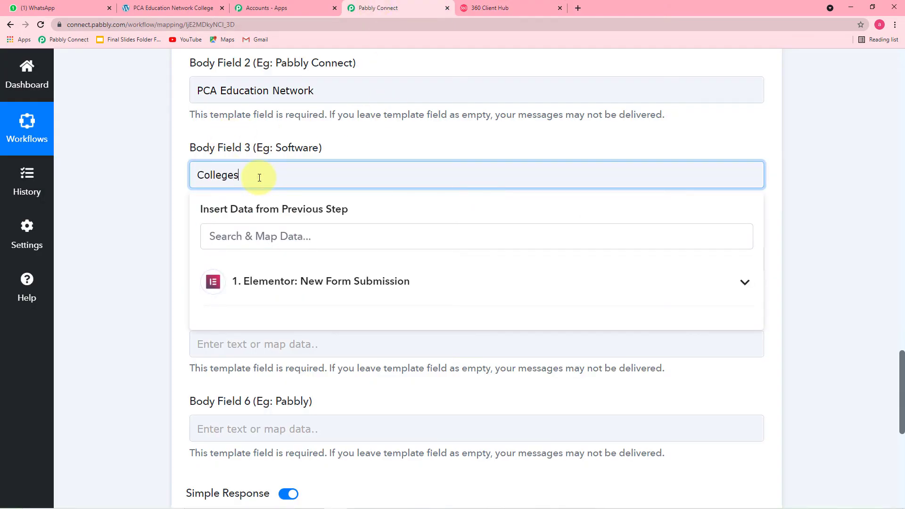
{"action": "left_click", "coordinate": [175, 212]}
{"action": "left_click", "coordinate": [250, 183]}
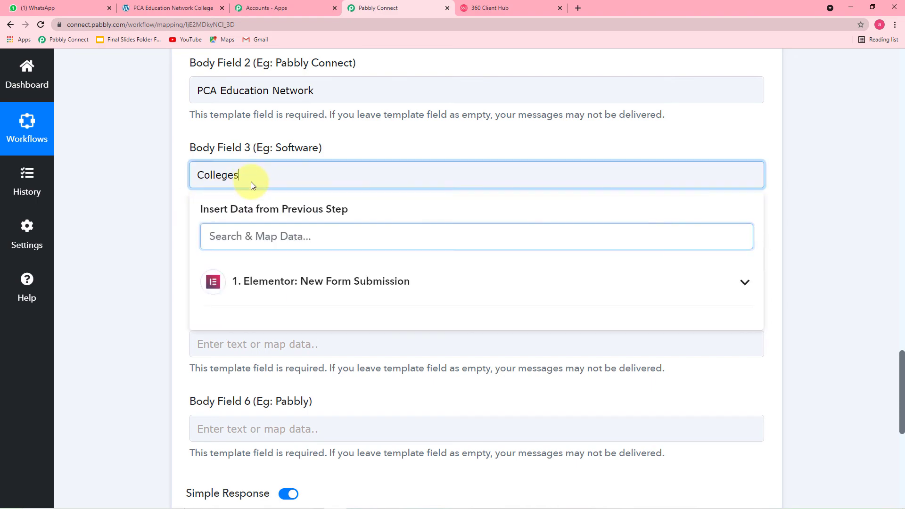
{"action": "left_click", "coordinate": [113, 198]}
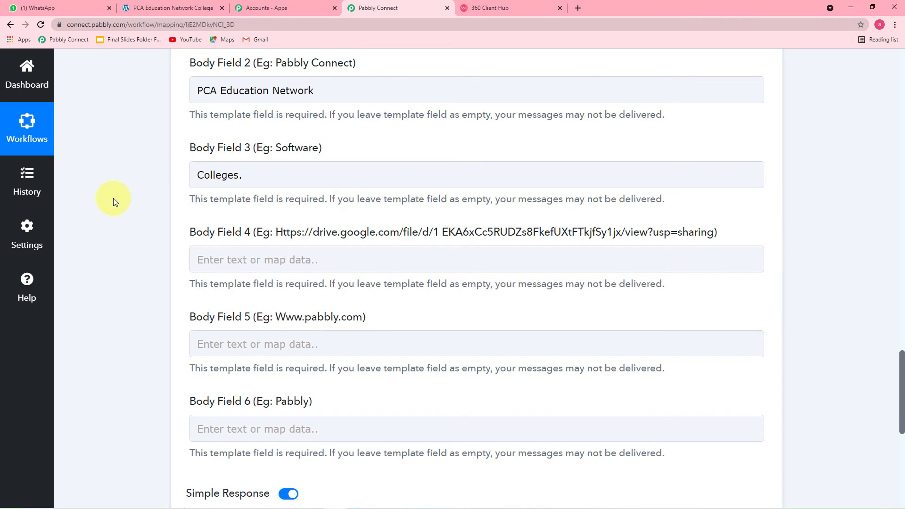
Switch to Google Drive and copy the sharing link of college brochure.pdf in the PCA Network college brochure folder.
{"action": "scroll", "coordinate": [113, 199], "scroll_direction": "down", "scroll_amount": 2}
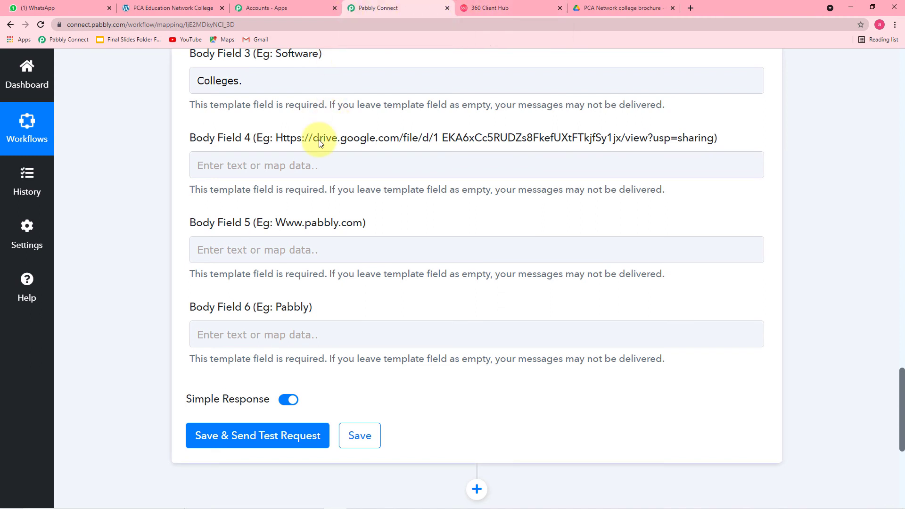
{"action": "left_click", "coordinate": [593, 8]}
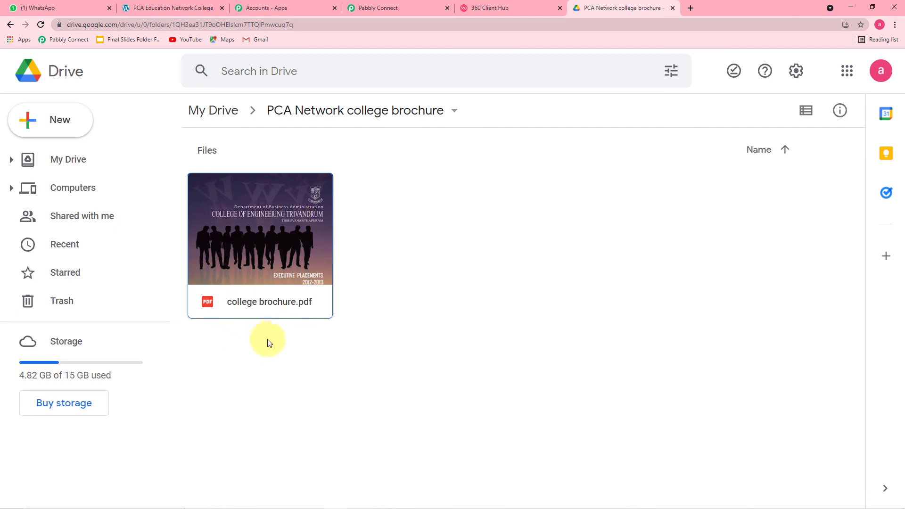
{"action": "right_click", "coordinate": [302, 301]}
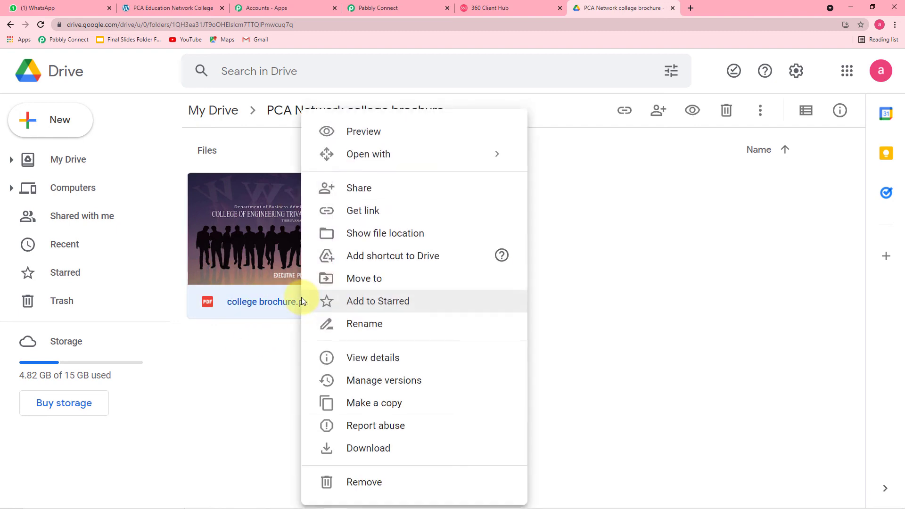
{"action": "left_click", "coordinate": [363, 190]}
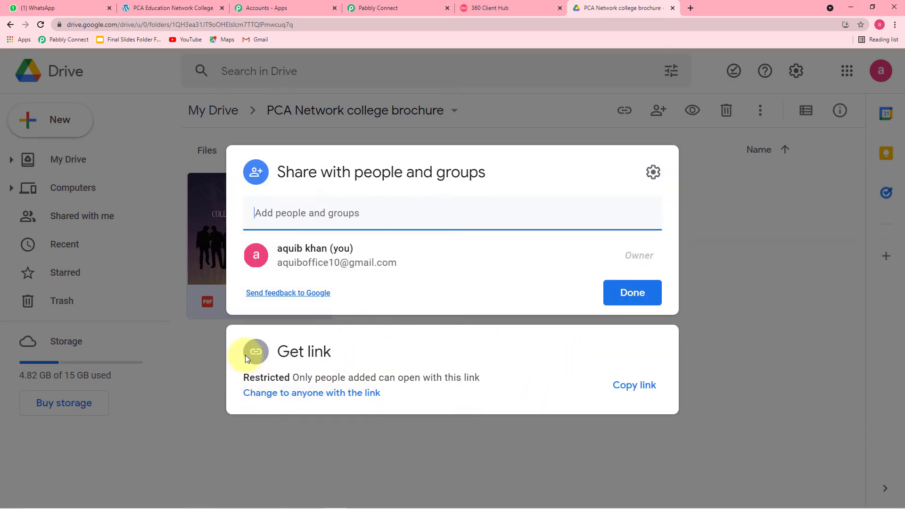
{"action": "left_click", "coordinate": [634, 385]}
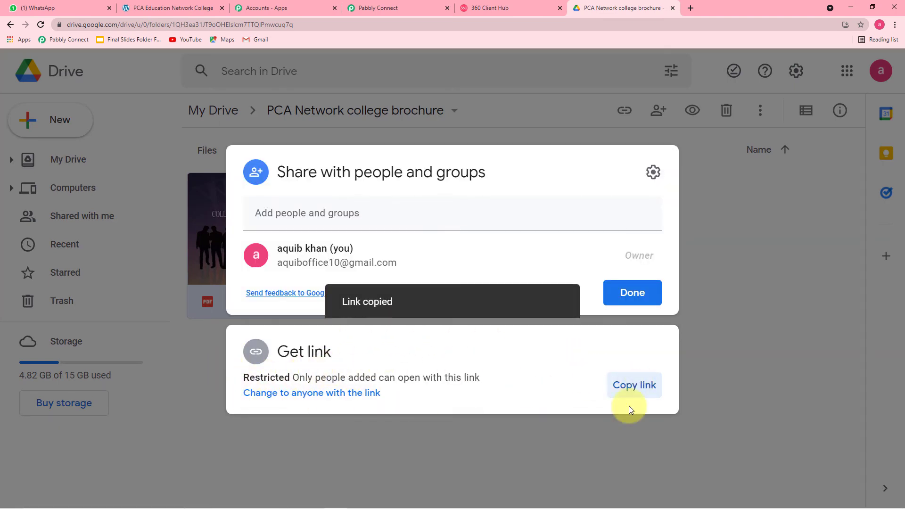
Switch back to the Pabbly Connect workflow and paste the copied brochure link into Body Field 4.
{"action": "left_click", "coordinate": [376, 8]}
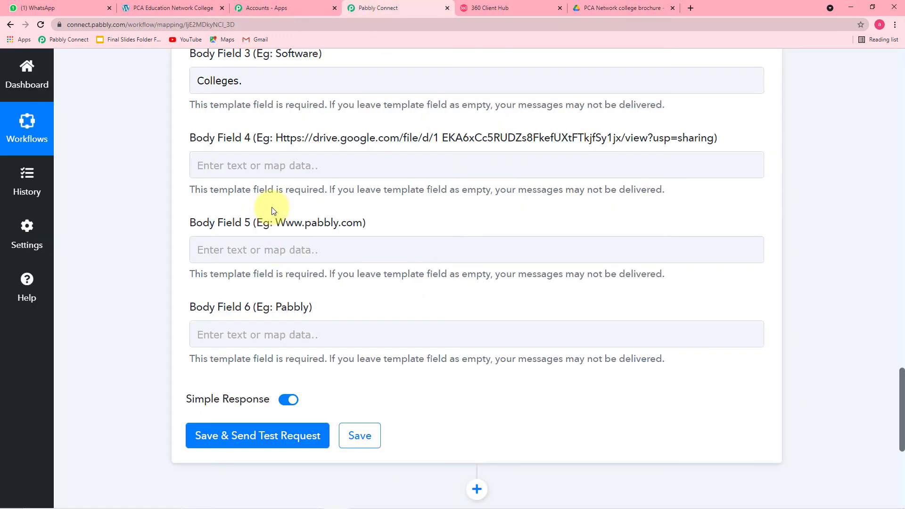
{"action": "right_click", "coordinate": [261, 169]}
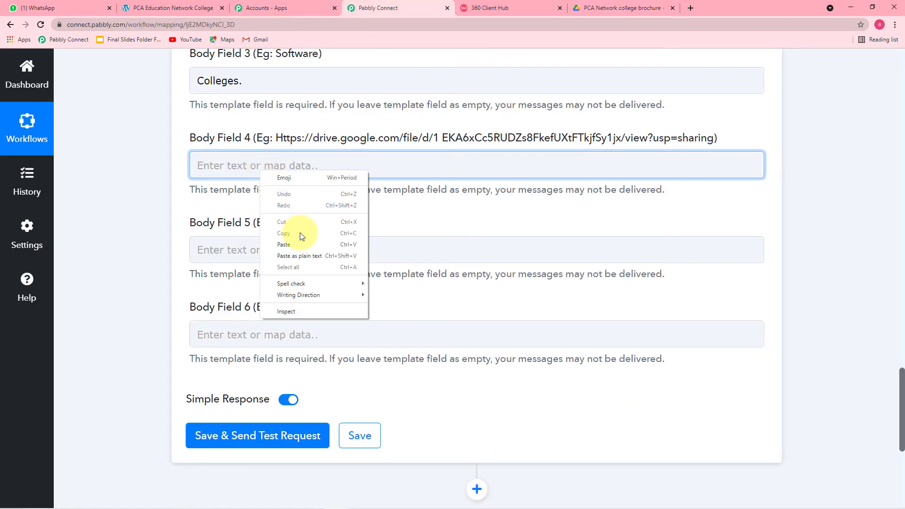
{"action": "left_click", "coordinate": [295, 245]}
{"action": "left_click", "coordinate": [385, 226]}
{"action": "scroll", "coordinate": [384, 225], "scroll_direction": "down", "scroll_amount": 3}
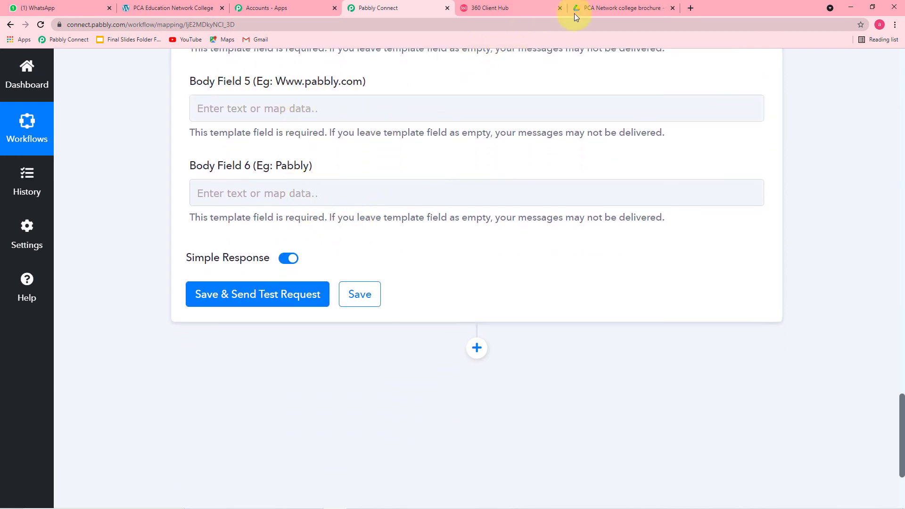
{"action": "left_click", "coordinate": [598, 7]}
{"action": "left_click", "coordinate": [492, 13]}
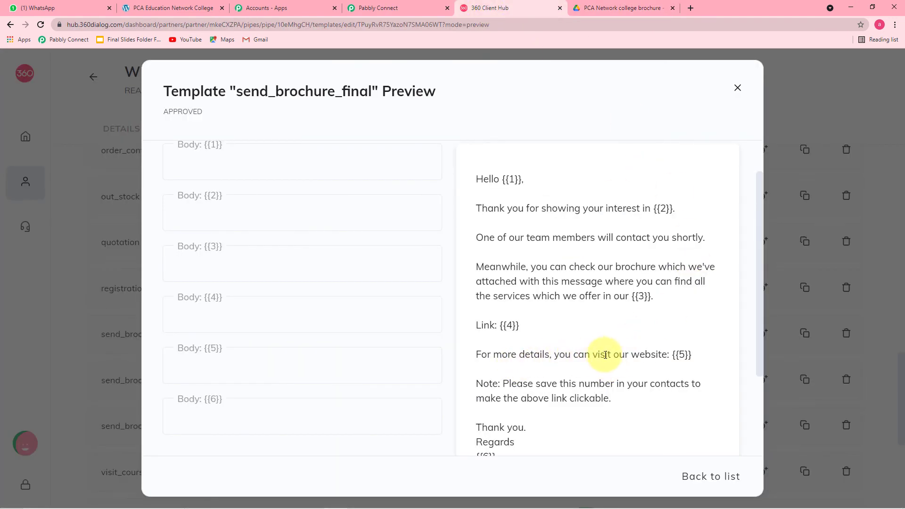
{"action": "left_click", "coordinate": [390, 8]}
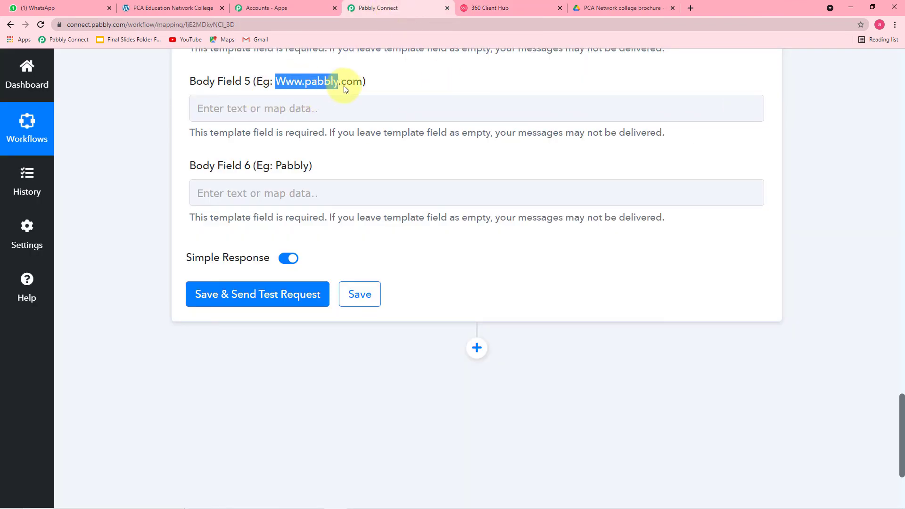
{"action": "left_click", "coordinate": [355, 89]}
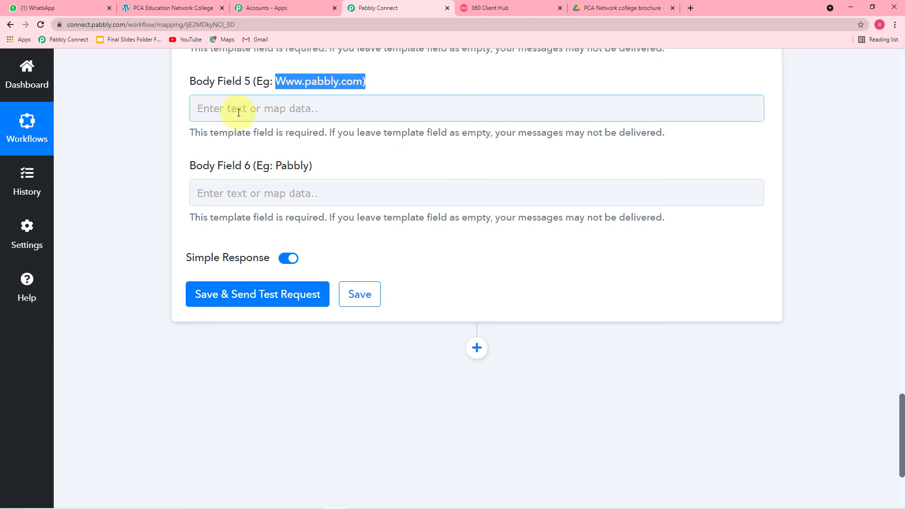
{"action": "right_click", "coordinate": [237, 112]}
{"action": "left_click", "coordinate": [258, 182]}
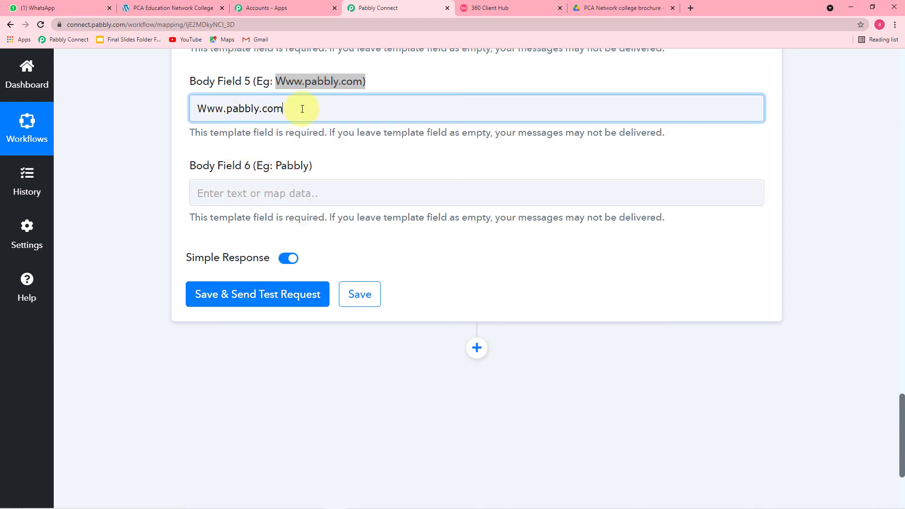
Check the closing placeholder 6 in the 360 Client Hub template and set Body Field 6 in Pabbly Connect to PCA Education Network.
{"action": "scroll", "coordinate": [246, 182], "scroll_direction": "down", "scroll_amount": 2}
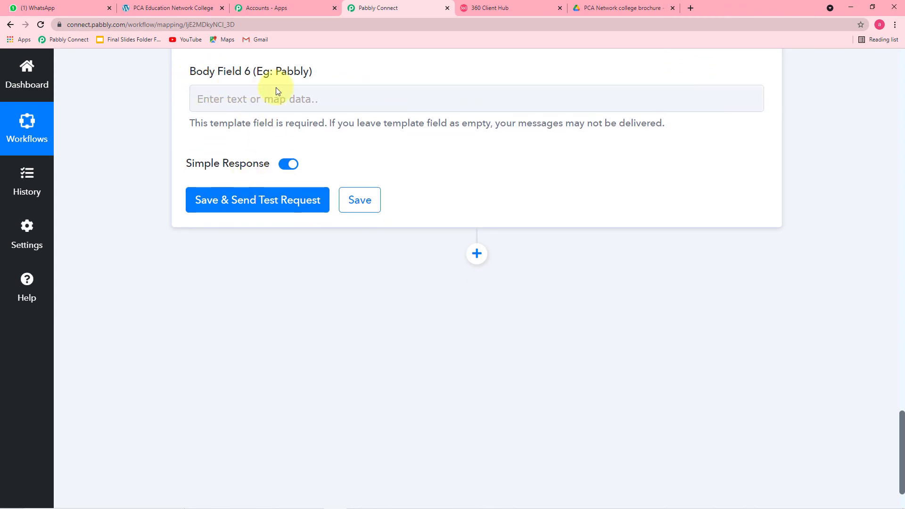
{"action": "left_click", "coordinate": [605, 9]}
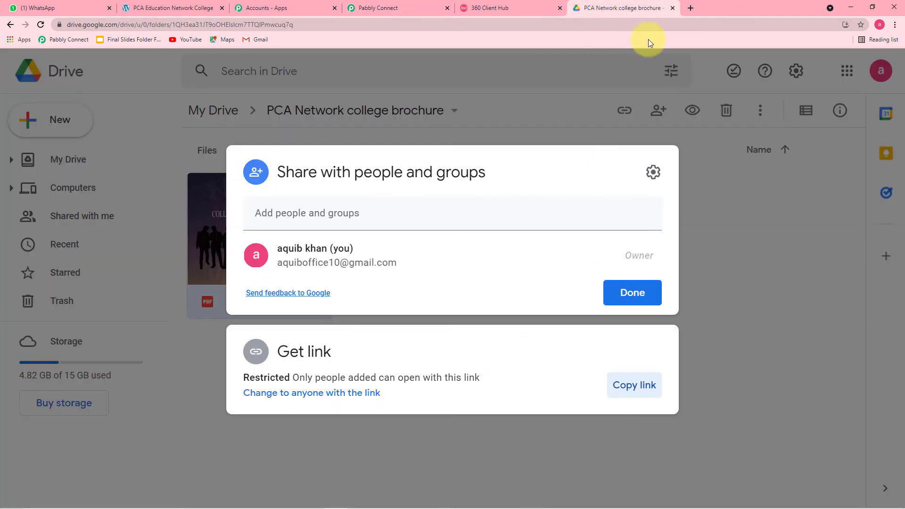
{"action": "left_click", "coordinate": [496, 6]}
{"action": "scroll", "coordinate": [600, 272], "scroll_direction": "down", "scroll_amount": 2}
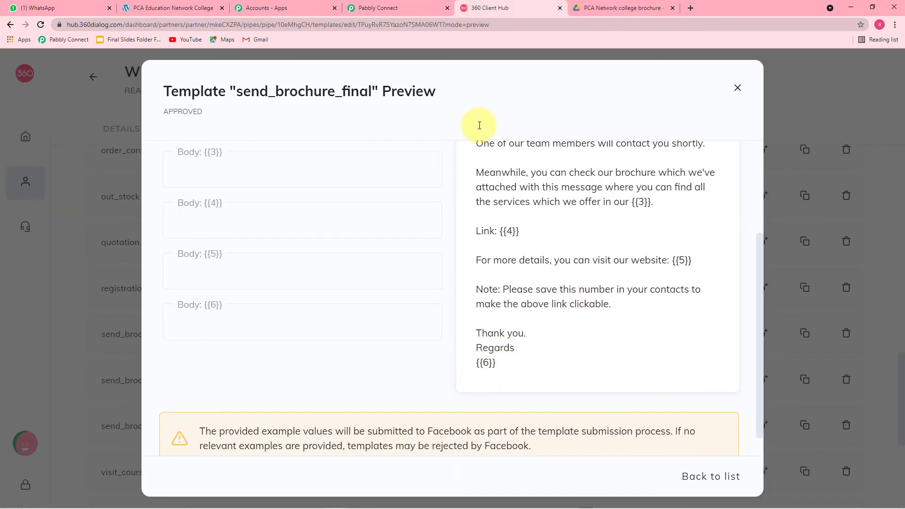
{"action": "left_click", "coordinate": [375, 7]}
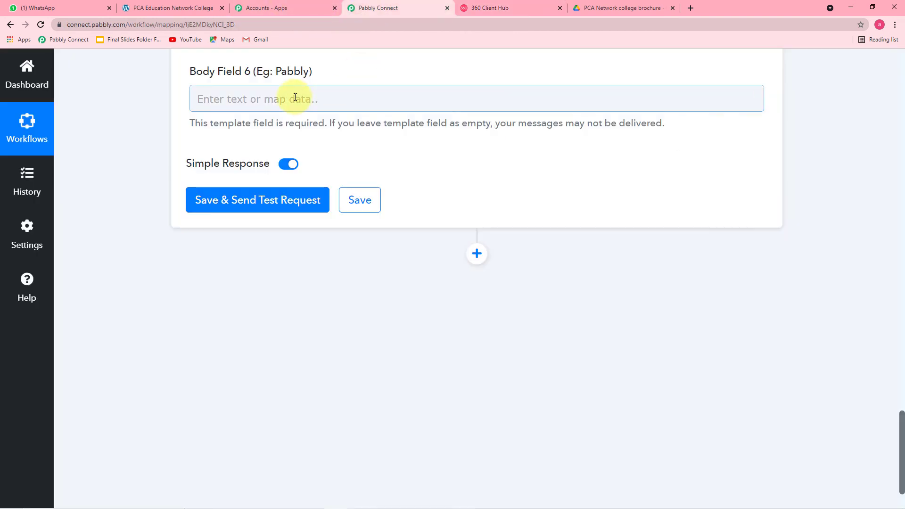
{"action": "left_click", "coordinate": [271, 99]}
{"action": "left_click", "coordinate": [271, 99]}
{"action": "type", "text": "PC"}
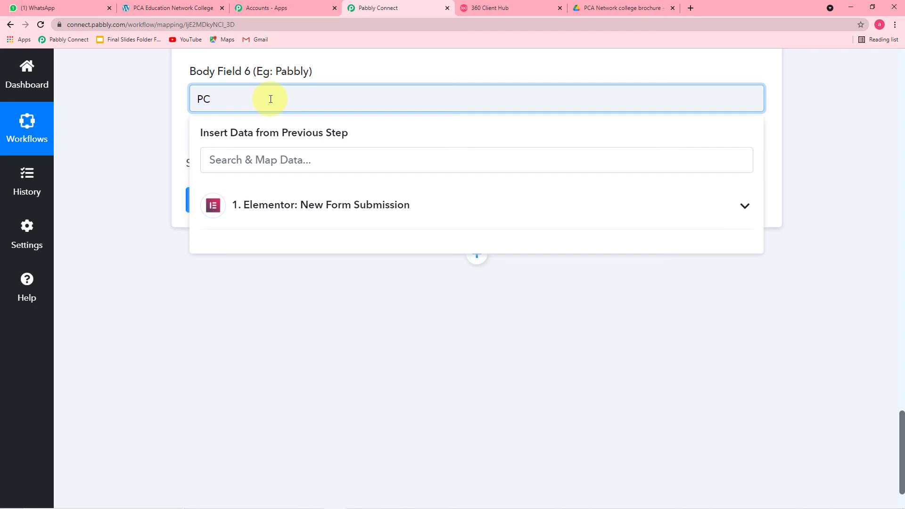
{"action": "type", "text": "a Education Network"}
{"action": "left_click", "coordinate": [141, 151]}
Compare the filled body fields with the 360 Client Hub template, then save the Pabbly Connect action and send a test request.
{"action": "scroll", "coordinate": [216, 269], "scroll_direction": "up", "scroll_amount": 2}
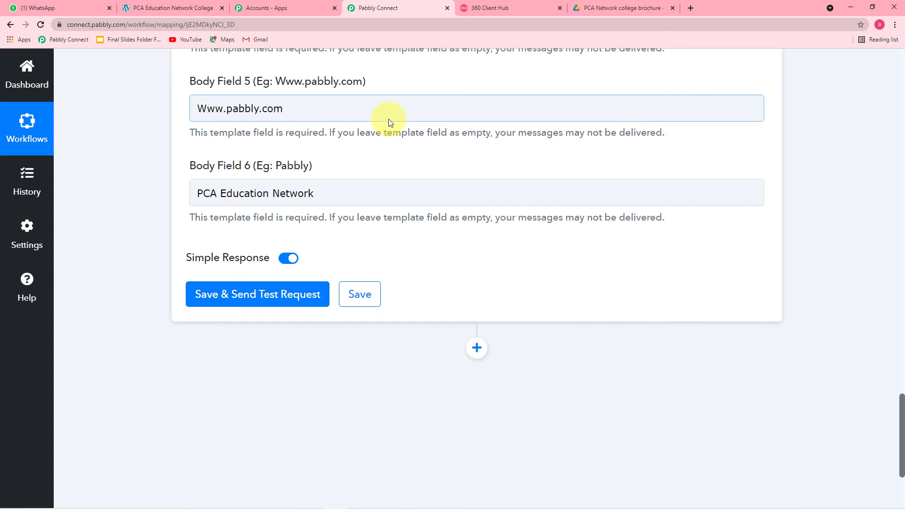
{"action": "left_click", "coordinate": [475, 8]}
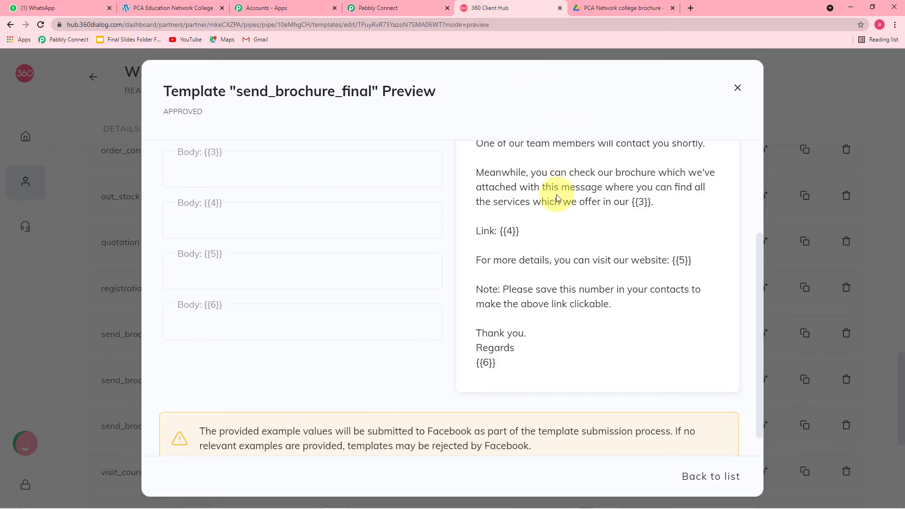
{"action": "left_click", "coordinate": [379, 6]}
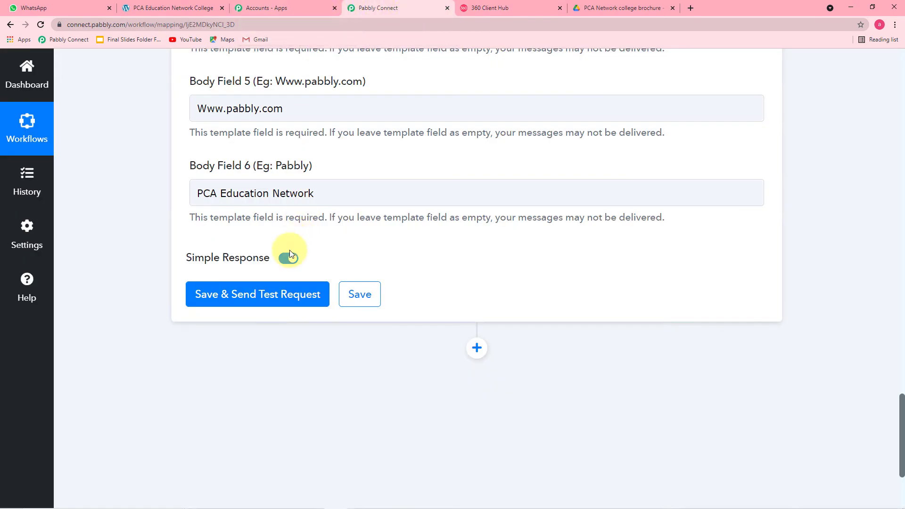
{"action": "left_click", "coordinate": [257, 298]}
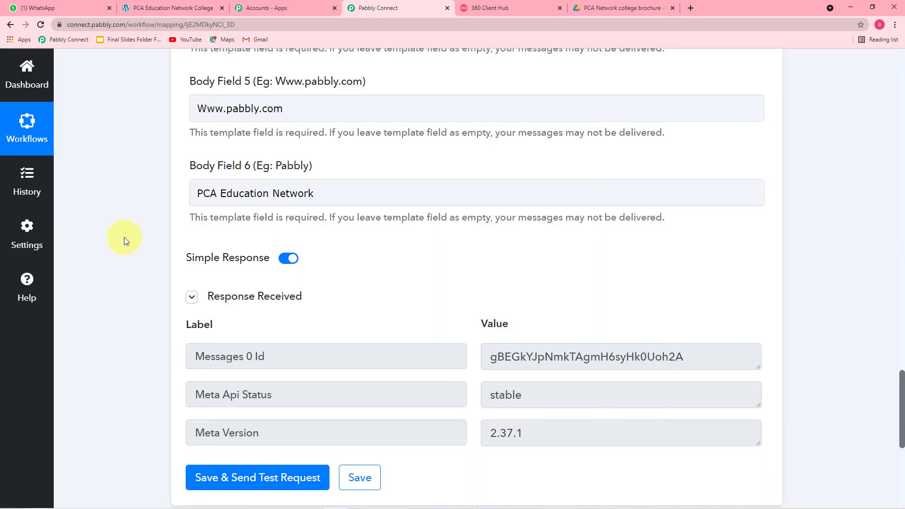
Switch to WhatsApp, open the unread test message, and compare its text with the send_brochure_final template in 360 Client Hub.
{"action": "scroll", "coordinate": [123, 236], "scroll_direction": "down", "scroll_amount": 2}
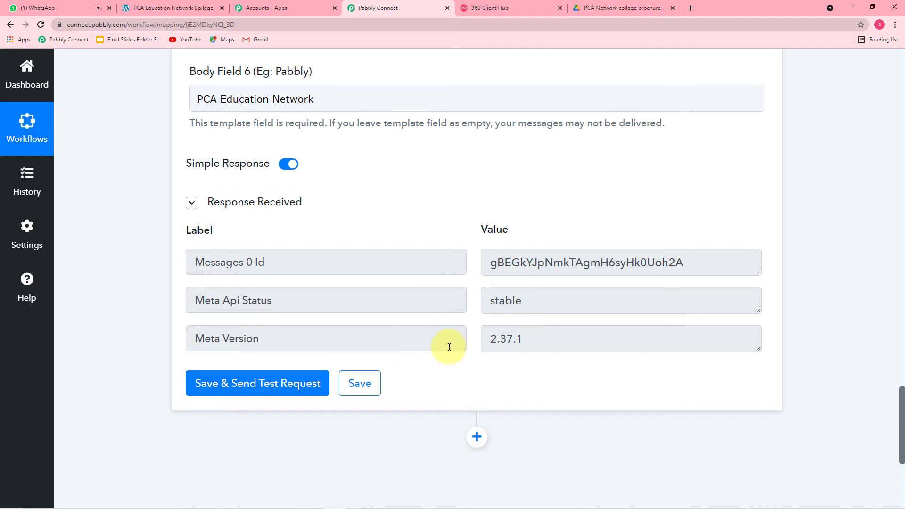
{"action": "left_click", "coordinate": [62, 6]}
{"action": "left_click", "coordinate": [128, 246]}
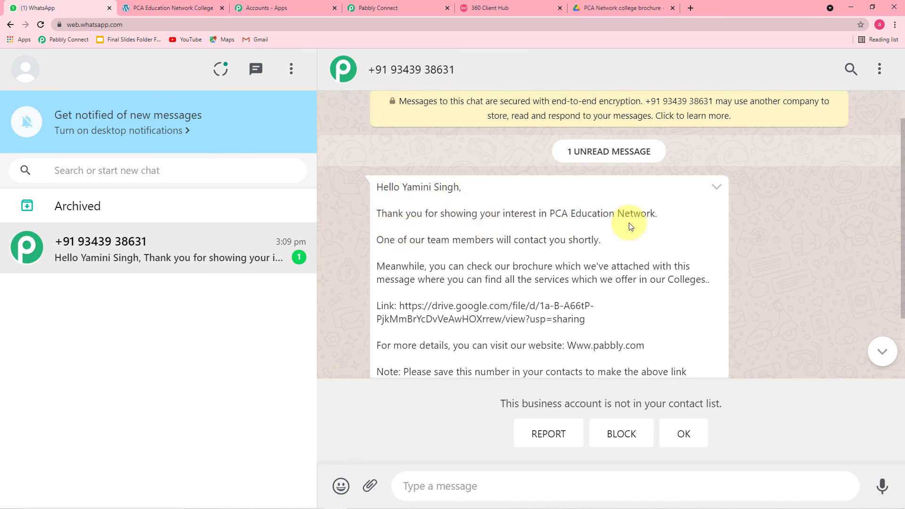
{"action": "scroll", "coordinate": [440, 249], "scroll_direction": "down", "scroll_amount": 2}
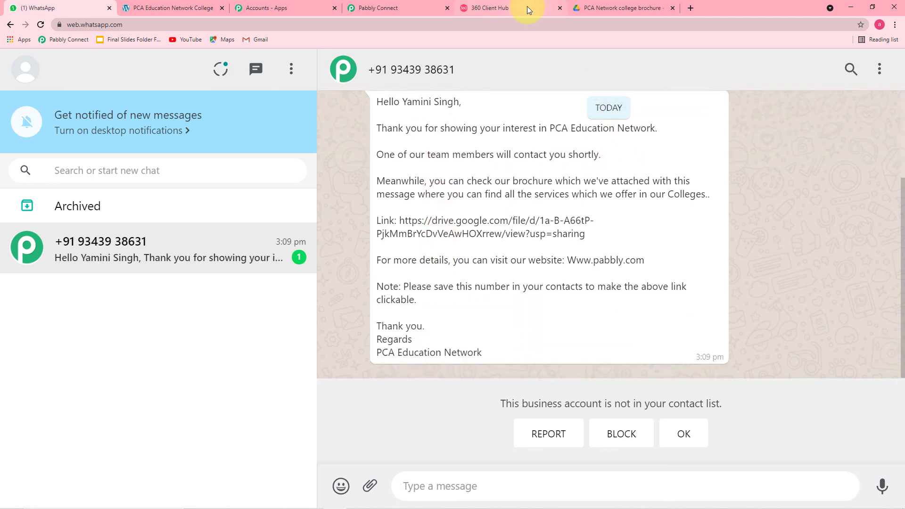
{"action": "left_click", "coordinate": [526, 6]}
{"action": "scroll", "coordinate": [523, 231], "scroll_direction": "up", "scroll_amount": 2}
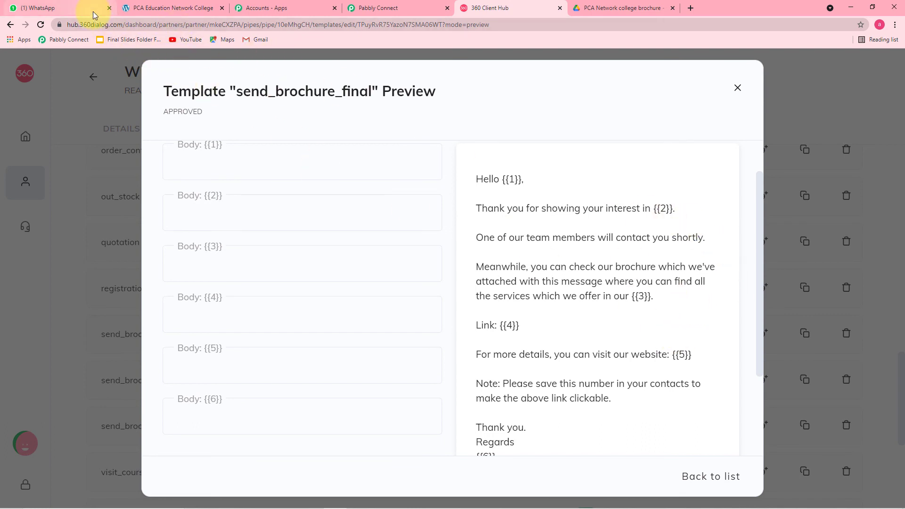
{"action": "left_click", "coordinate": [58, 8]}
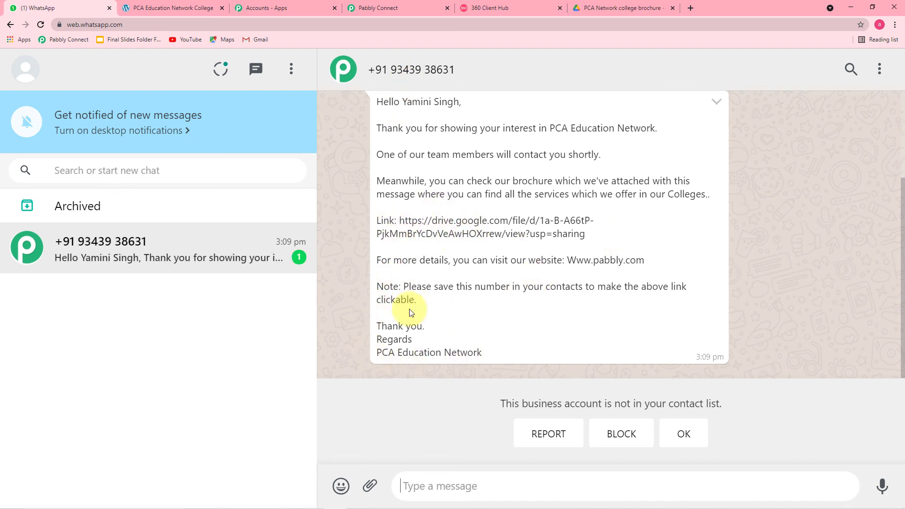
Switch back to the Pabbly Connect workflow and save the WhatsApp by 360Dialog action.
{"action": "left_click", "coordinate": [352, 9]}
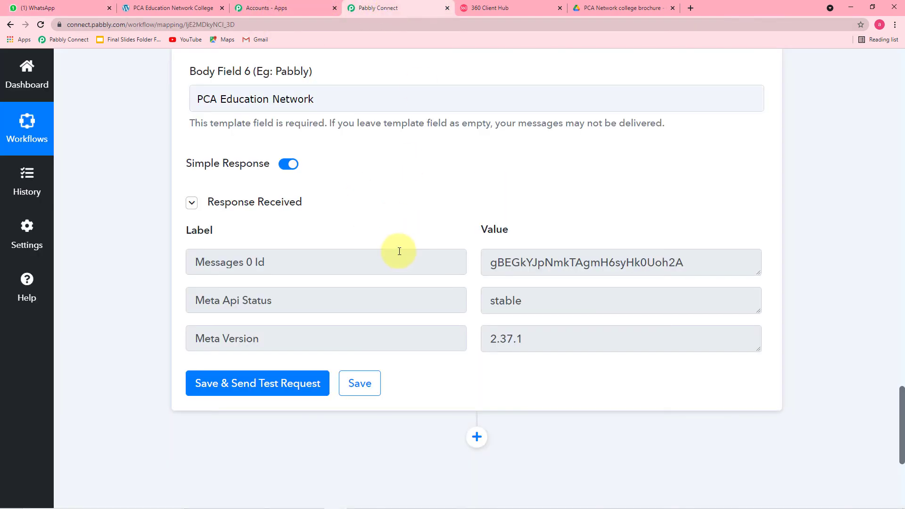
{"action": "left_click", "coordinate": [360, 384]}
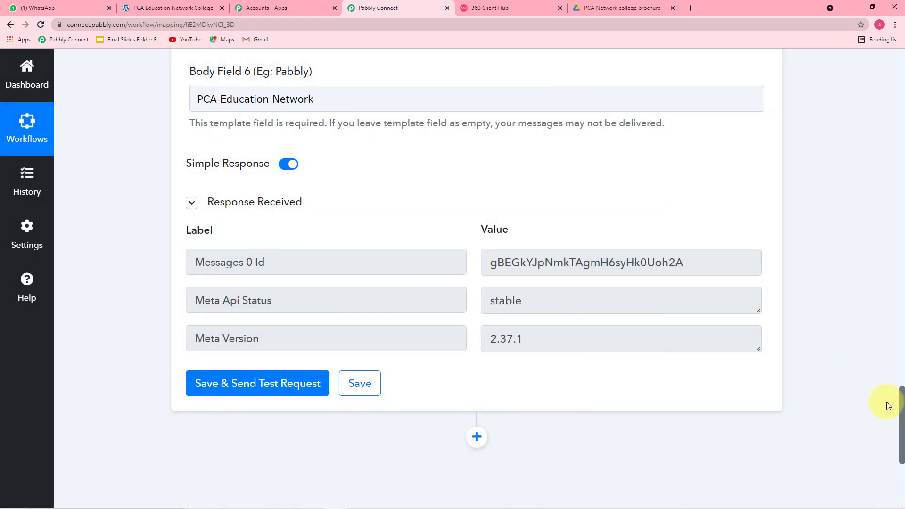
Review the whole workflow from the Elementor trigger through the WhatsApp by 360Dialog template fields to the test response, then recheck WhatsApp.
{"action": "left_click_drag", "start_coordinate": [900, 406], "coordinate": [900, 78]}
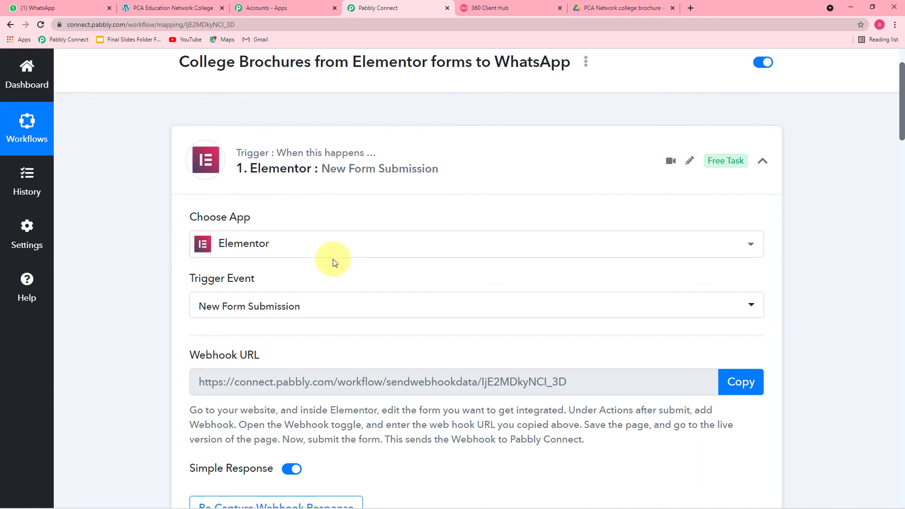
{"action": "scroll", "coordinate": [333, 262], "scroll_direction": "down", "scroll_amount": 2}
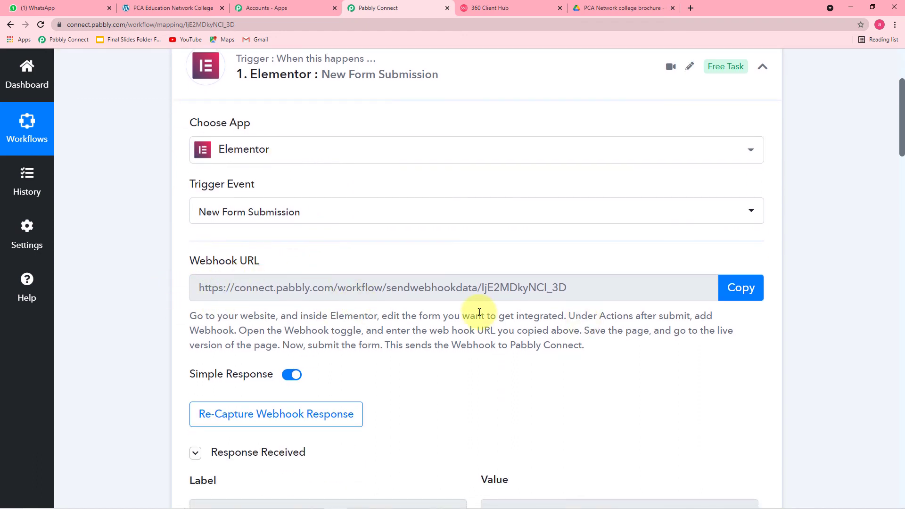
{"action": "scroll", "coordinate": [479, 312], "scroll_direction": "down", "scroll_amount": 1}
{"action": "scroll", "coordinate": [479, 316], "scroll_direction": "down", "scroll_amount": 2}
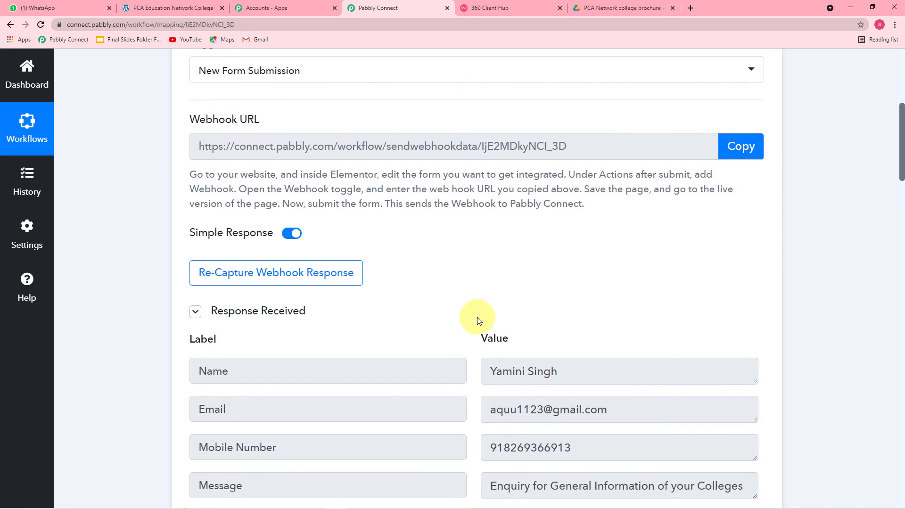
{"action": "scroll", "coordinate": [438, 250], "scroll_direction": "down", "scroll_amount": 2}
{"action": "scroll", "coordinate": [519, 235], "scroll_direction": "down", "scroll_amount": 3}
{"action": "scroll", "coordinate": [549, 203], "scroll_direction": "down", "scroll_amount": 5}
{"action": "scroll", "coordinate": [552, 202], "scroll_direction": "down", "scroll_amount": 2}
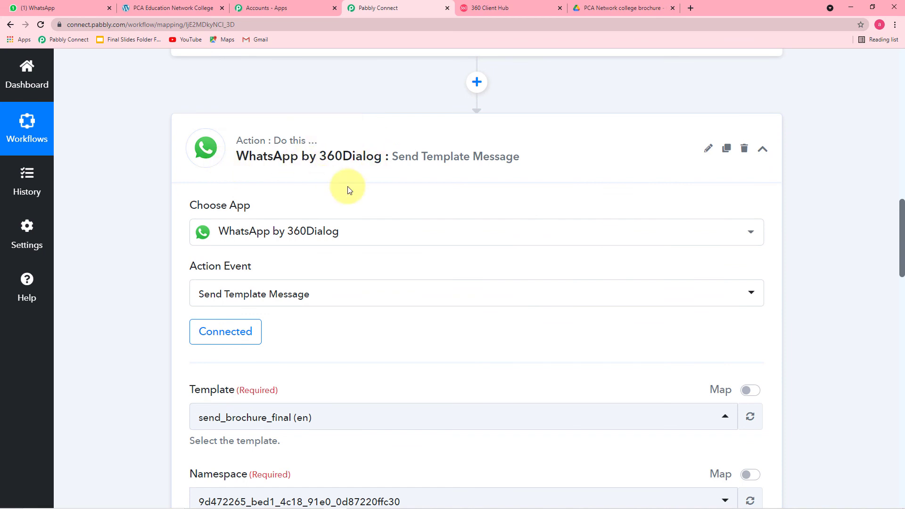
{"action": "scroll", "coordinate": [349, 190], "scroll_direction": "down", "scroll_amount": 3}
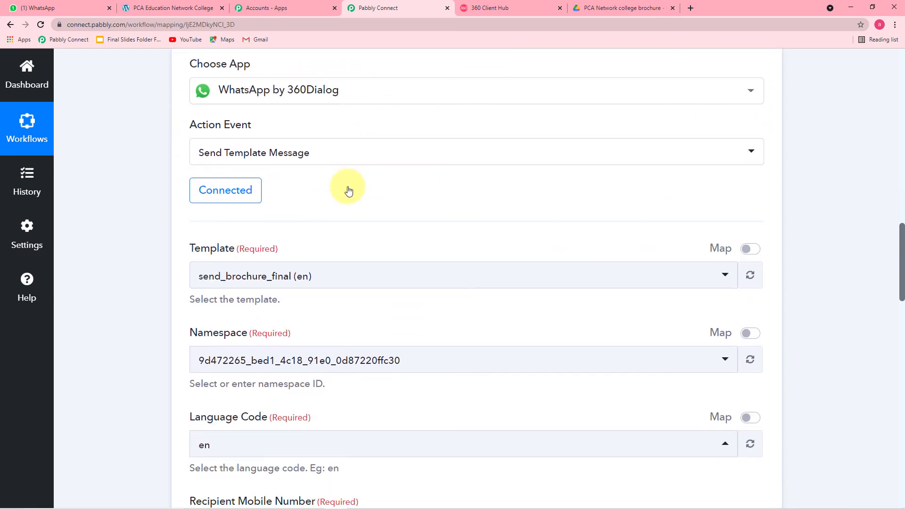
{"action": "scroll", "coordinate": [351, 184], "scroll_direction": "down", "scroll_amount": 1}
{"action": "scroll", "coordinate": [358, 222], "scroll_direction": "down", "scroll_amount": 3}
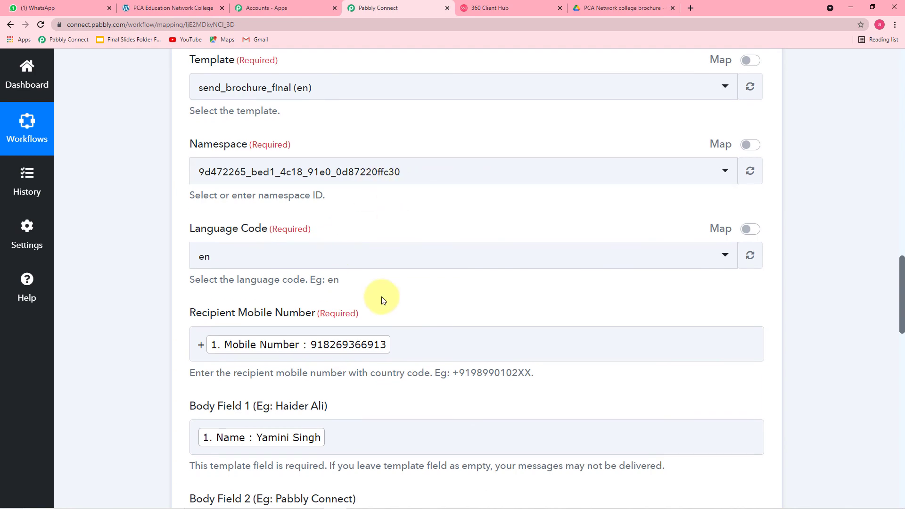
{"action": "scroll", "coordinate": [374, 215], "scroll_direction": "down", "scroll_amount": 2}
{"action": "scroll", "coordinate": [373, 214], "scroll_direction": "down", "scroll_amount": 6}
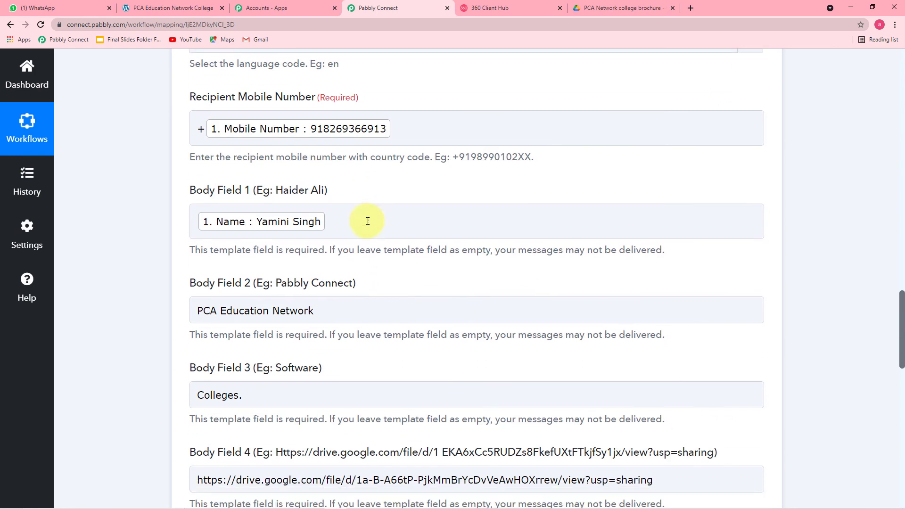
{"action": "scroll", "coordinate": [367, 220], "scroll_direction": "down", "scroll_amount": 7}
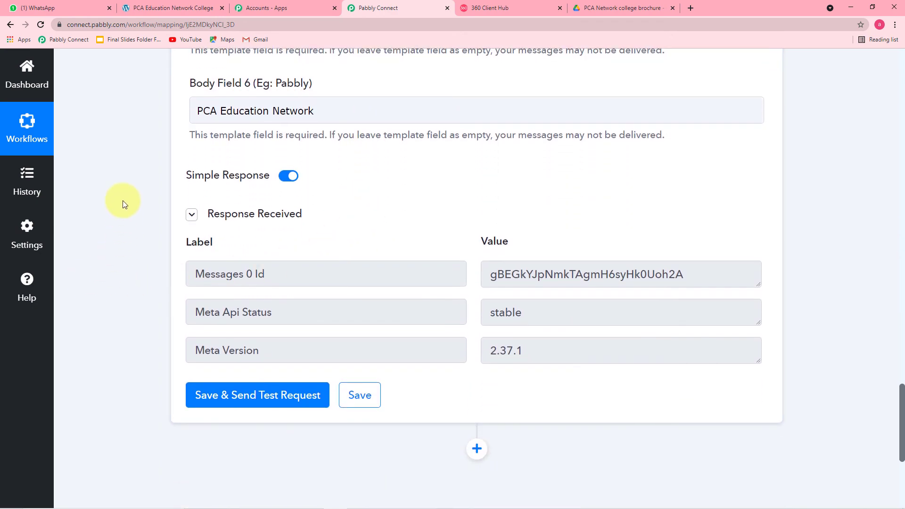
{"action": "left_click", "coordinate": [75, 15]}
{"action": "left_click", "coordinate": [392, 11]}
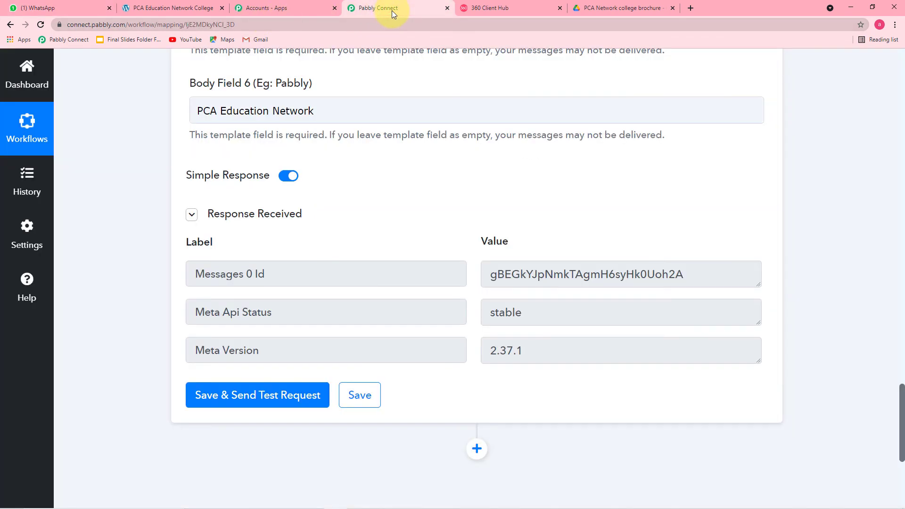